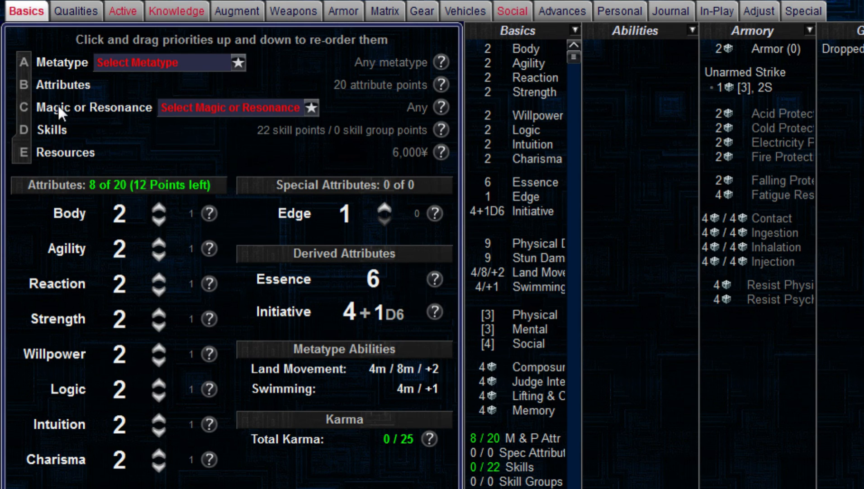
# Step: Order the priorities as Metatype, Resources, Skills, Attributes, Magic or Resonance, and choose Troll as the metatype
pyautogui.moveTo(64, 153); pyautogui.dragTo(71, 88)
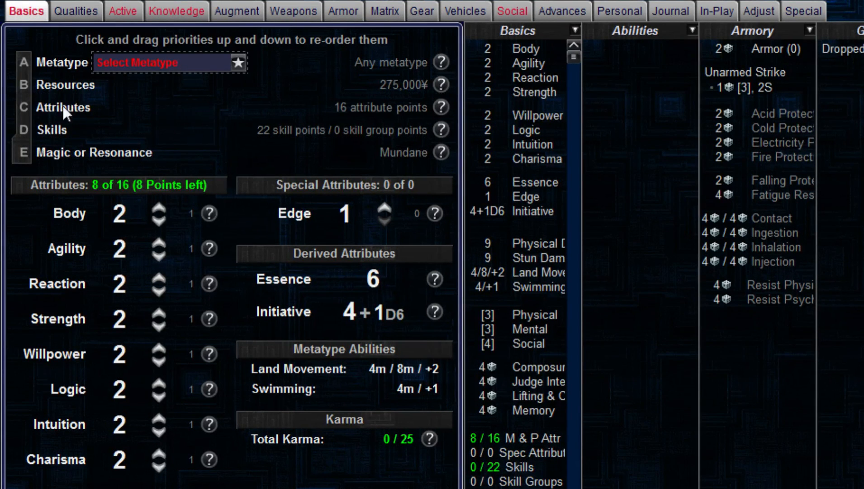
pyautogui.moveTo(36, 128); pyautogui.dragTo(68, 110)
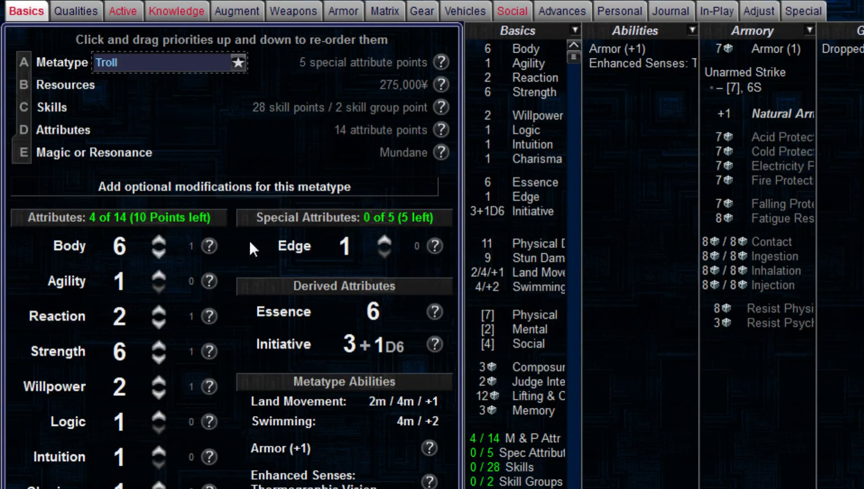
# Step: Raise Edge to 6 and the mental attributes Willpower to 3, Logic to 2 and Intuition to 2
pyautogui.click(385, 239)
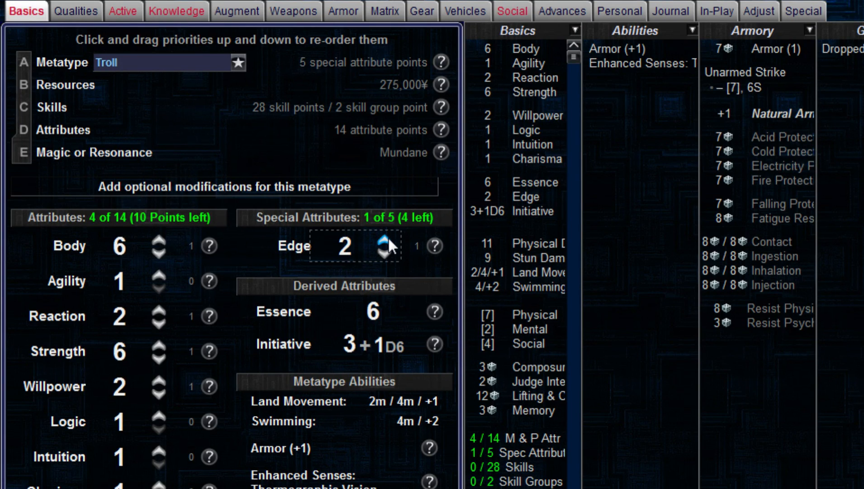
pyautogui.click(387, 237)
pyautogui.click(388, 237)
pyautogui.click(388, 237)
pyautogui.click(388, 237)
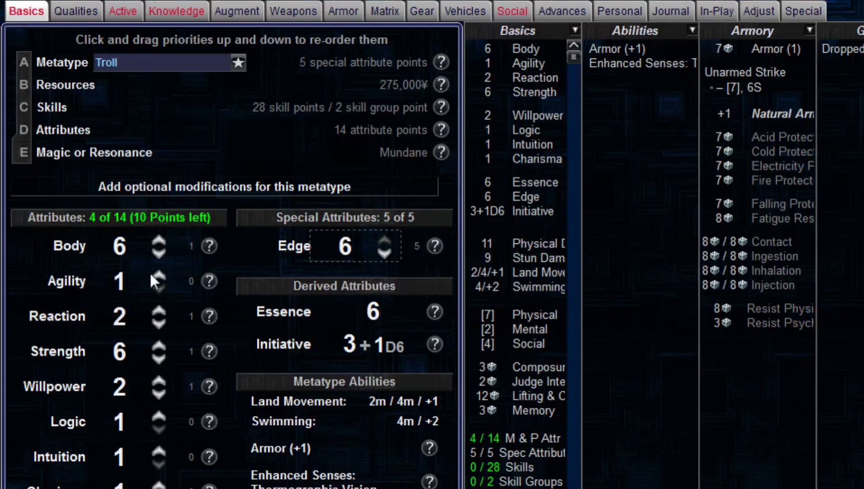
pyautogui.click(161, 448)
pyautogui.click(158, 414)
pyautogui.click(155, 382)
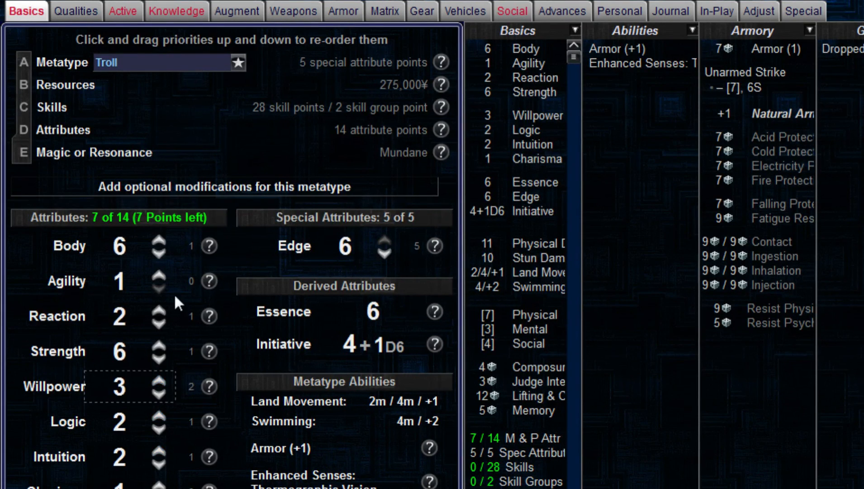
# Step: Raise Agility to 5, Reaction to 3, Intuition to 4 and Charisma to 2
pyautogui.click(162, 276)
pyautogui.click(162, 276)
pyautogui.click(162, 276)
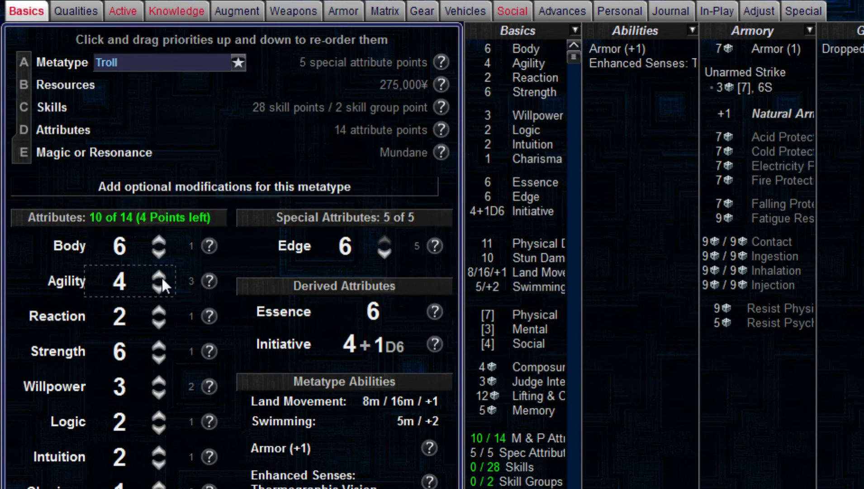
pyautogui.click(162, 276)
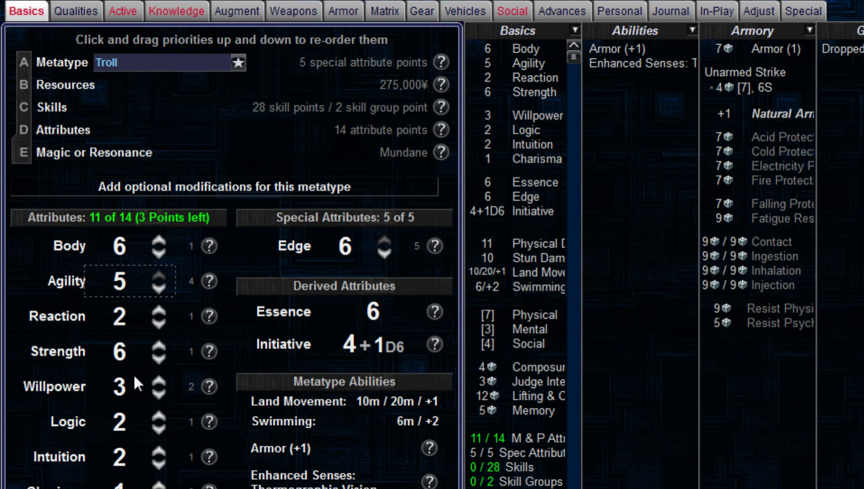
pyautogui.click(159, 310)
pyautogui.click(159, 451)
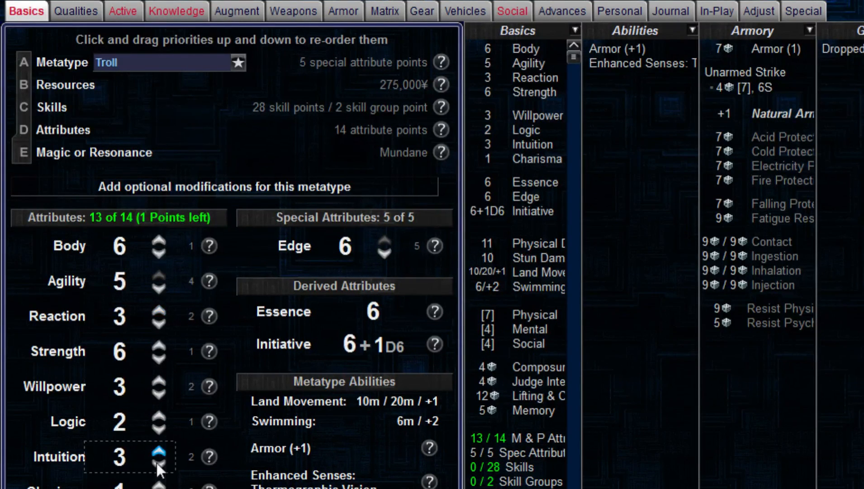
pyautogui.click(159, 450)
pyautogui.click(159, 485)
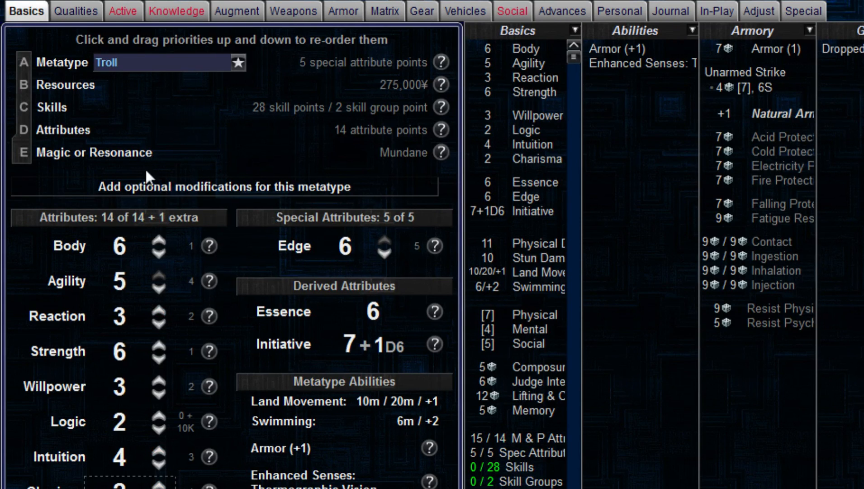
pyautogui.moveTo(66, 108); pyautogui.dragTo(69, 131)
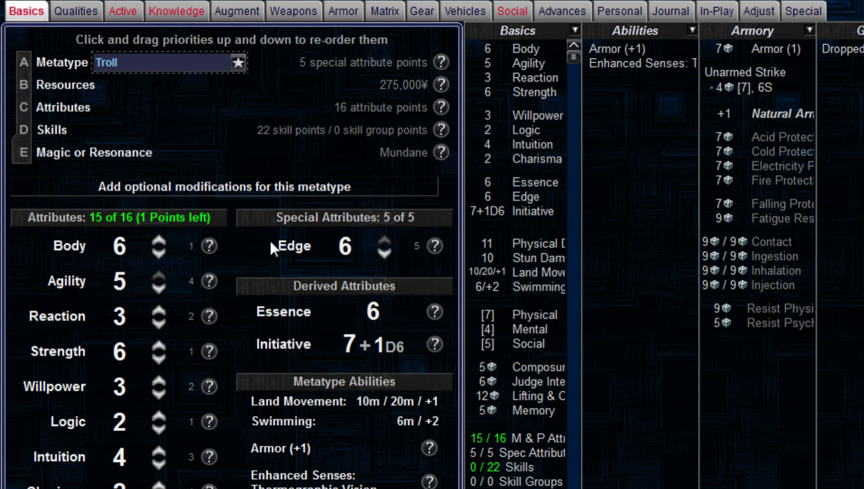
pyautogui.click(160, 448)
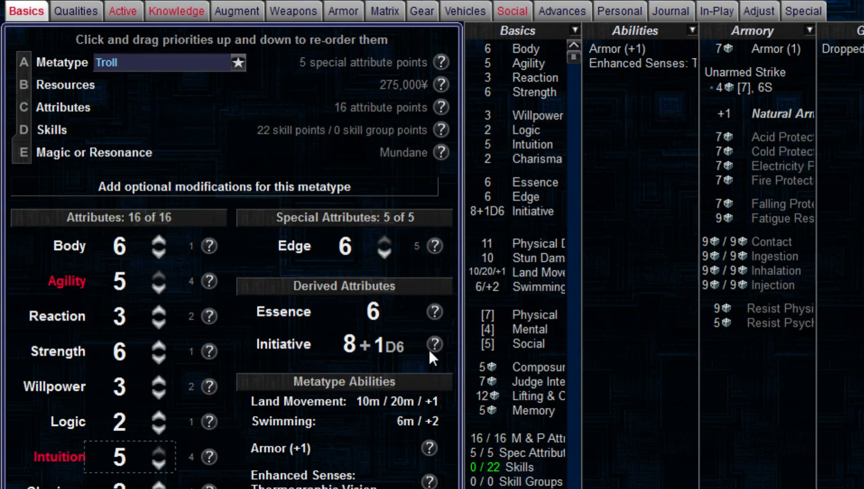
pyautogui.click(158, 461)
pyautogui.moveTo(58, 108); pyautogui.dragTo(59, 130)
# Step: Add a Steel Lynx Combat Drone to the vehicles, arm it with a Krime Wave and open the weapon's location choices
pyautogui.click(76, 11)
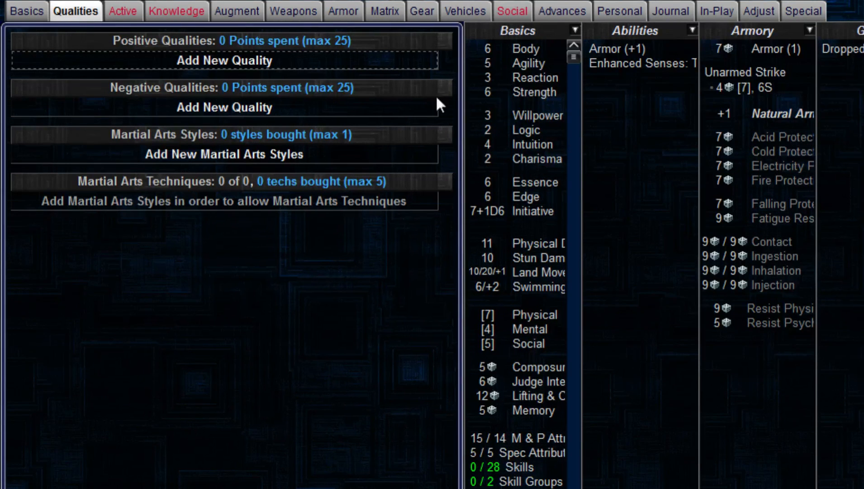
pyautogui.click(470, 12)
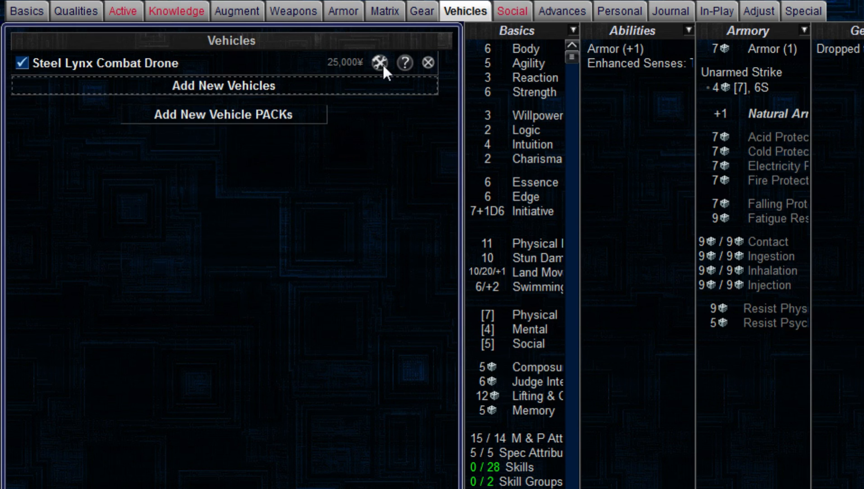
pyautogui.click(380, 63)
pyautogui.click(109, 19)
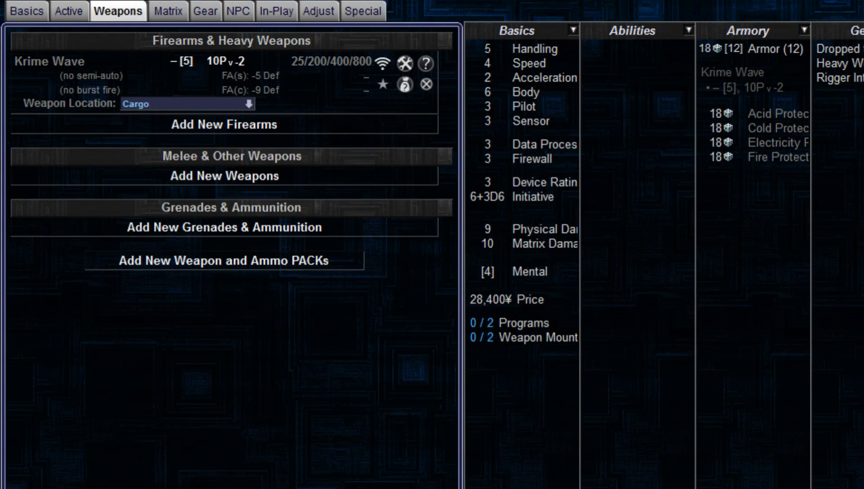
pyautogui.click(214, 104)
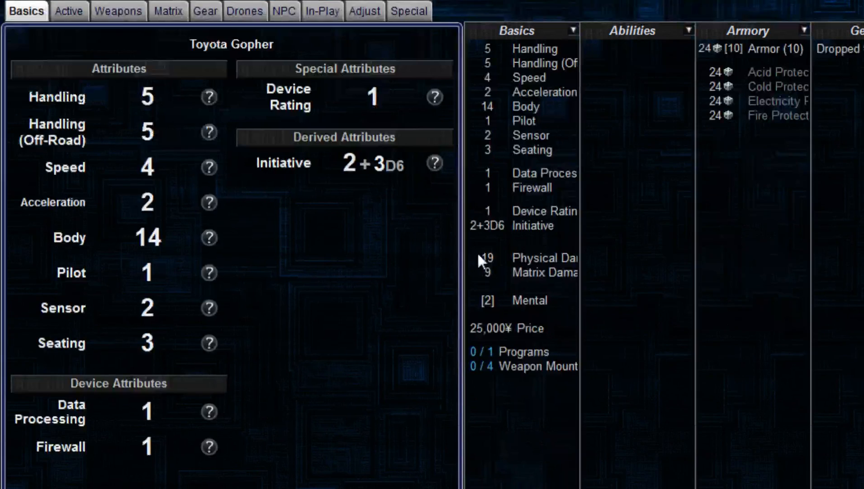
# Step: Add a Toyota Gopher to the vehicles, check its carried drones and open its gear
pyautogui.click(228, 12)
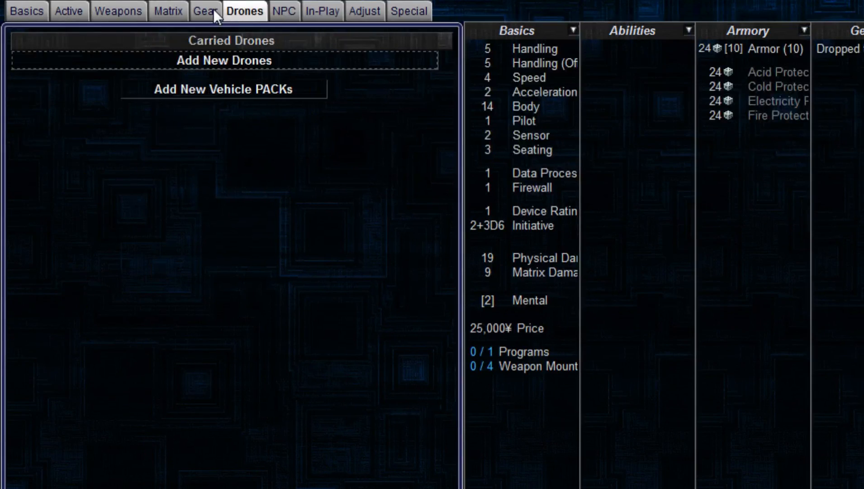
pyautogui.click(213, 9)
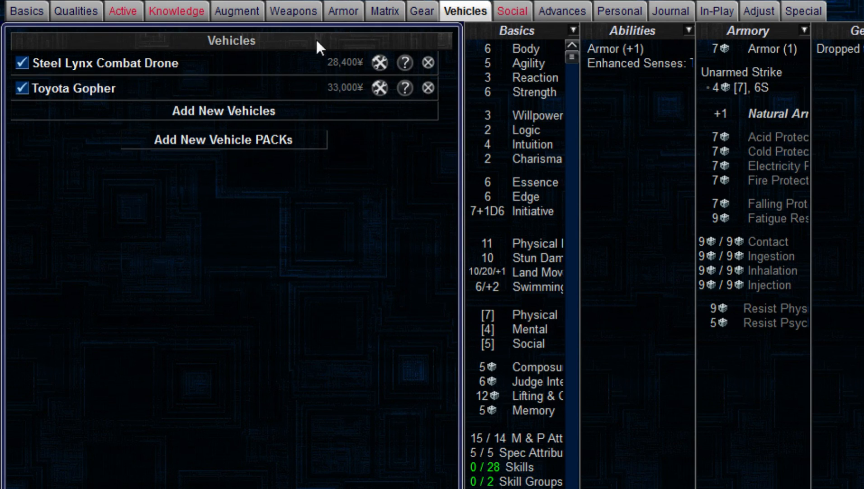
# Step: Add a CompuForce TaskMaster with rating 6 Clearsight, Maneuvering, Stealth and Krime Wave Targeting autosofts, with Noise Reduction 0 and Sharing 4
pyautogui.click(378, 12)
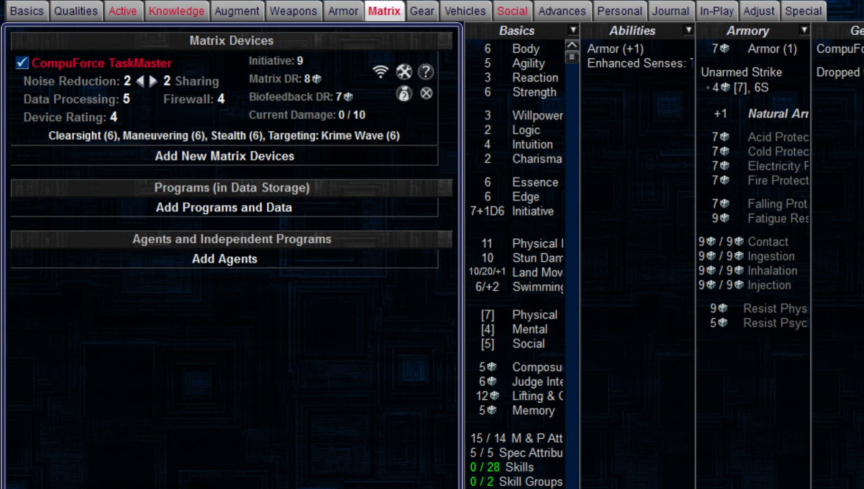
pyautogui.doubleClick(153, 82)
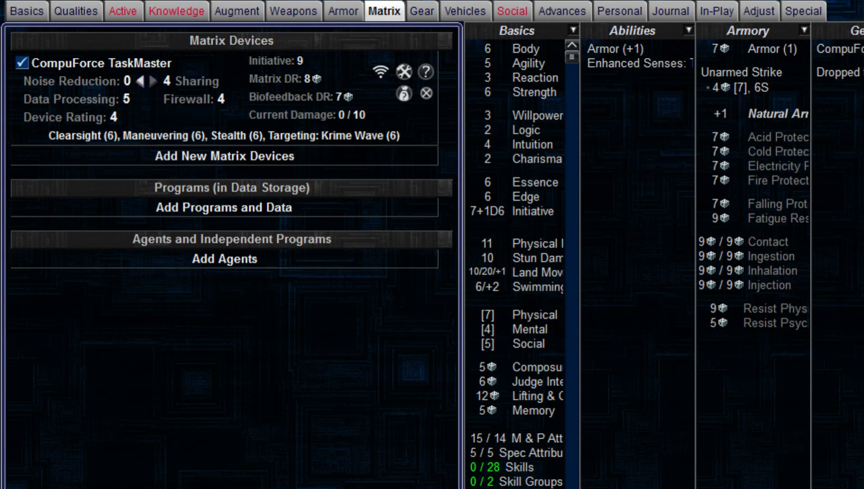
pyautogui.click(123, 10)
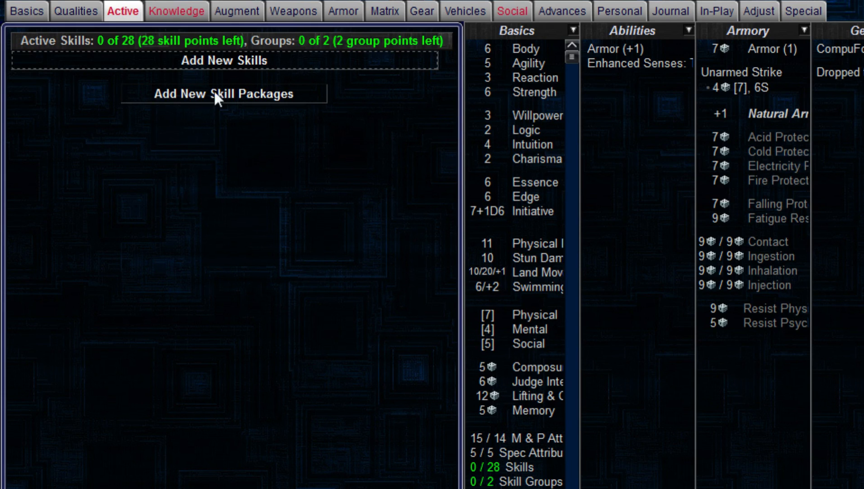
pyautogui.click(89, 9)
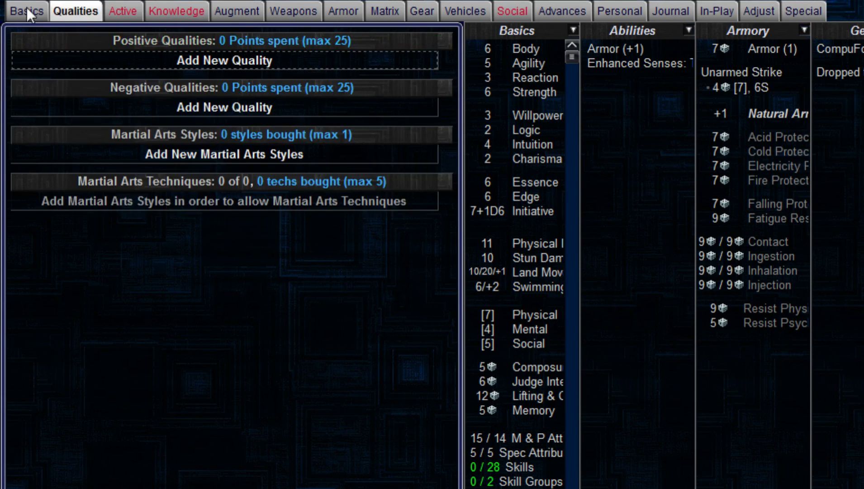
pyautogui.click(27, 9)
pyautogui.click(73, 14)
pyautogui.click(46, 6)
# Step: Add the active skills Athletics Group 2, Automatics 5, Heavy Weapons 2, Perception 3, Sneaking 2 and Unarmed Combat 1
pyautogui.click(121, 10)
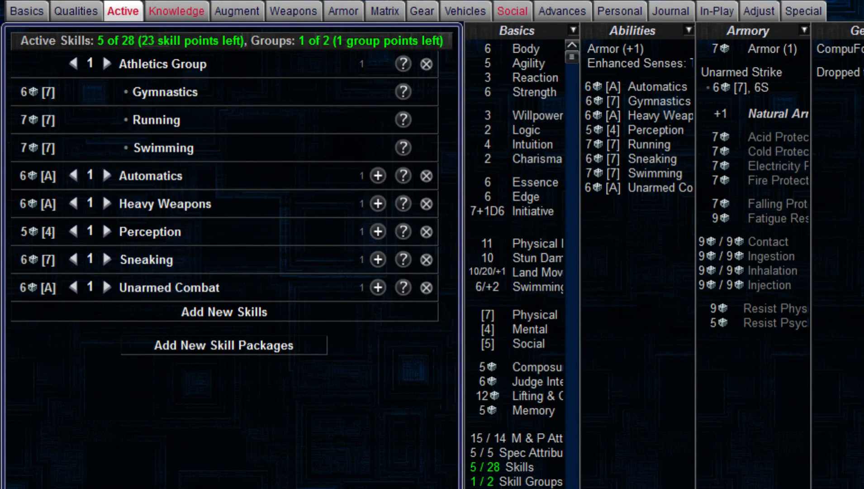
pyautogui.click(108, 63)
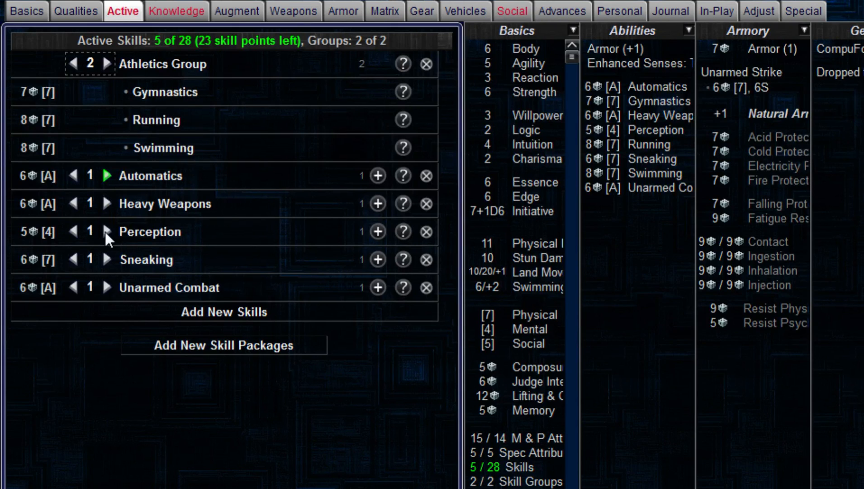
pyautogui.click(102, 260)
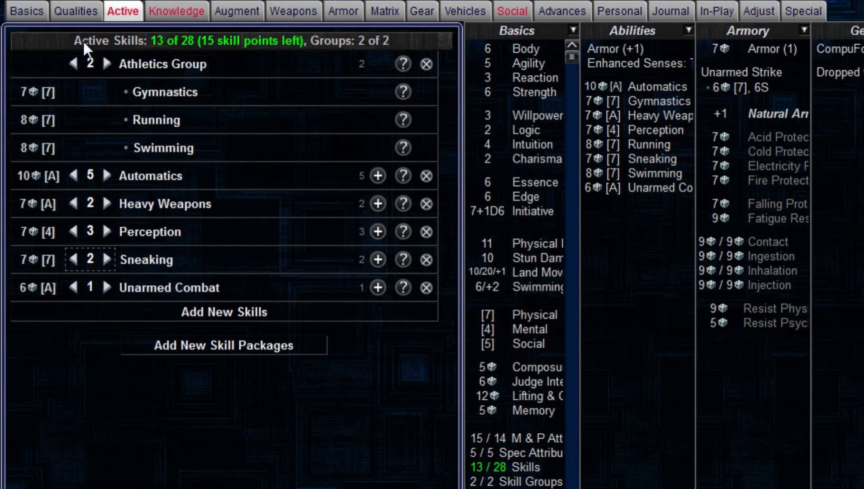
# Step: Raise the character's Body attribute to 7
pyautogui.click(38, 12)
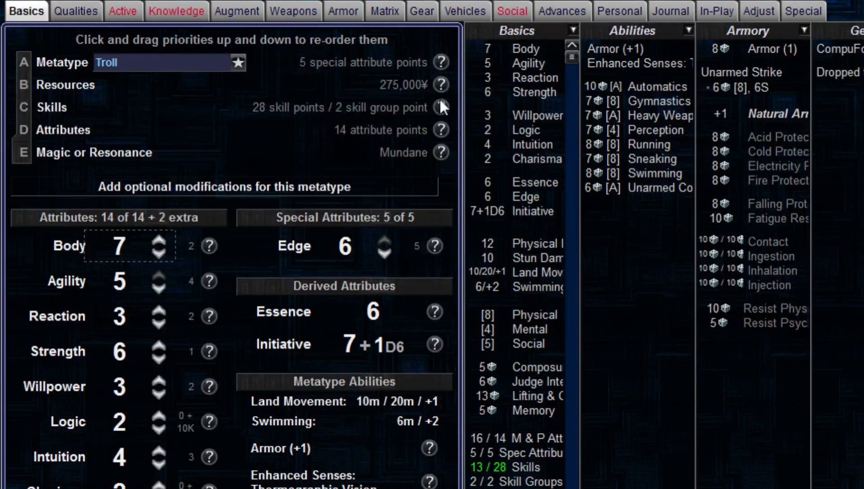
# Step: Choose Adrenaline Surge, Agile Defender, Out For Myself, School of Hard Knocks and Steely Eyed Wheelman as the only positive qualities, and add six negative qualities
pyautogui.click(77, 10)
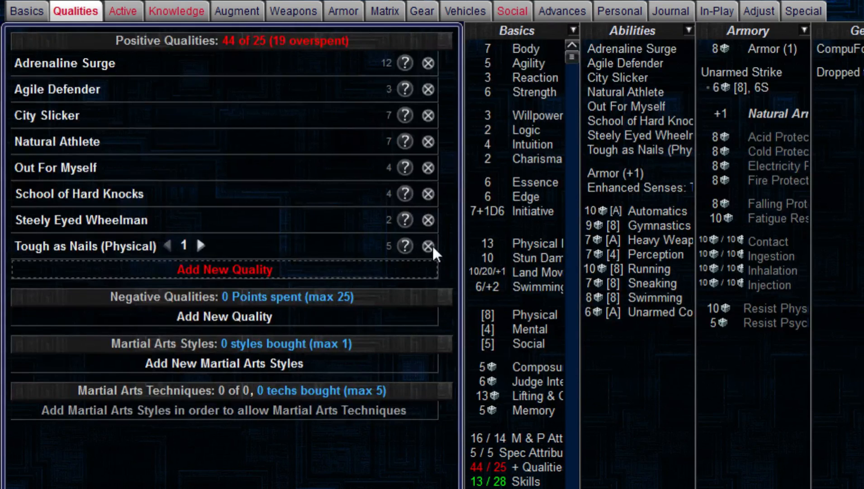
pyautogui.click(428, 246)
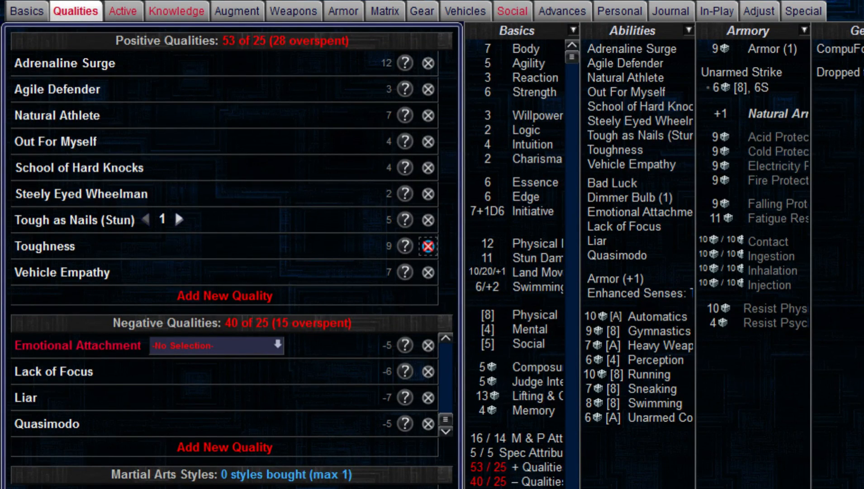
pyautogui.click(428, 246)
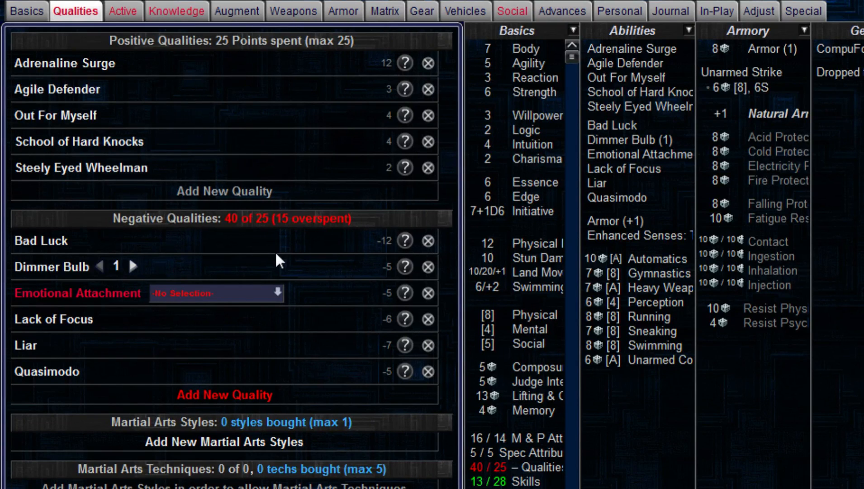
# Step: Link Emotional Attachment to the Steel Lynx Combat Drone, and replace the negative qualities Liar and Bad Luck with Poor Self Control - Thrill-Seeker
pyautogui.click(241, 293)
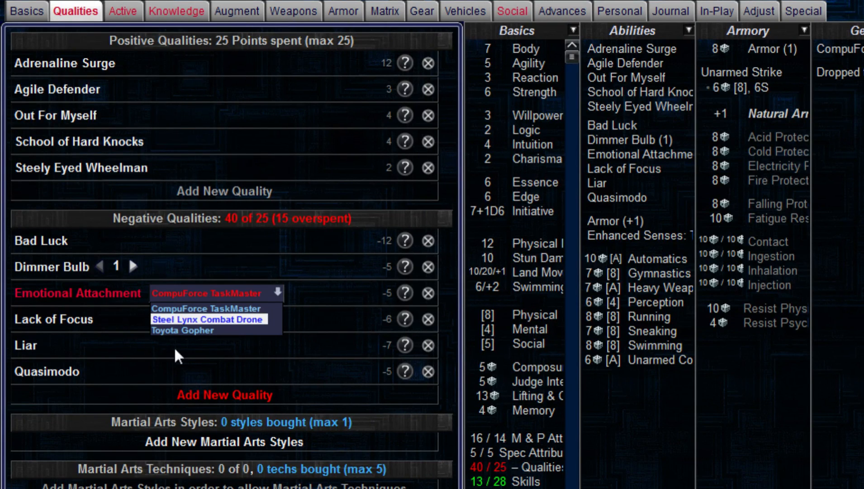
pyautogui.click(227, 319)
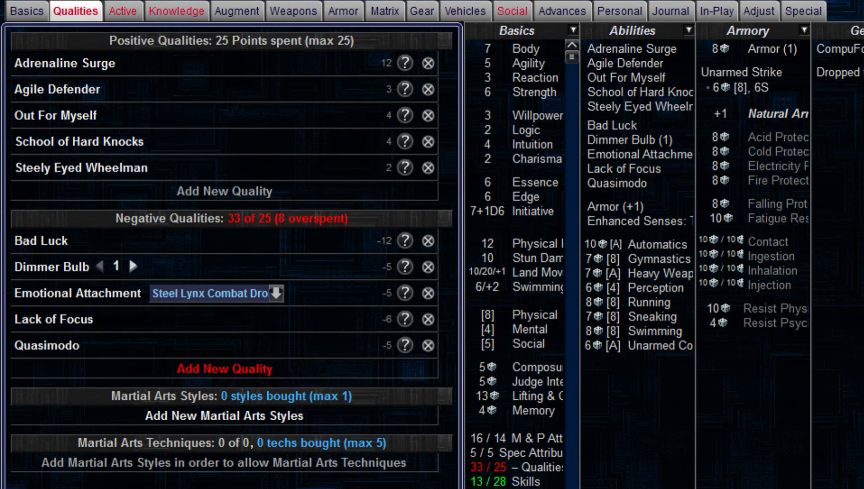
pyautogui.press('space')
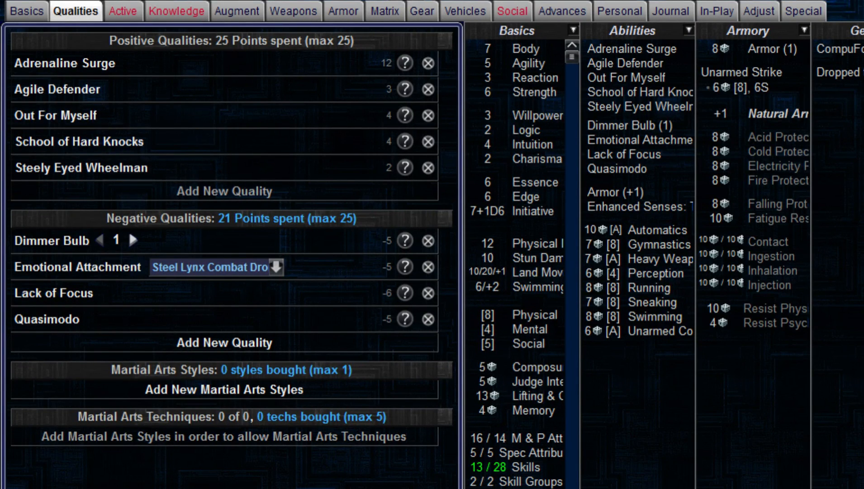
pyautogui.click(442, 387)
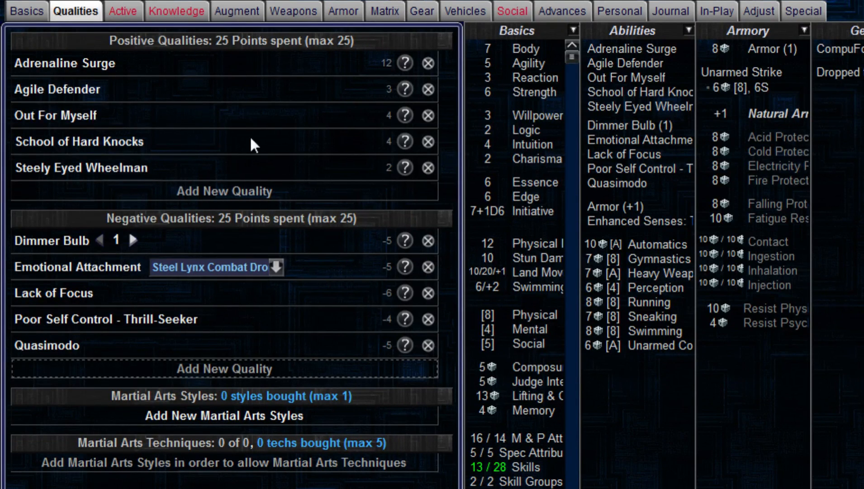
# Step: Raise the active skills Automatics to 6, Heavy Weapons to 3, Unarmed Combat to 2 and Sneaking to 3
pyautogui.click(122, 12)
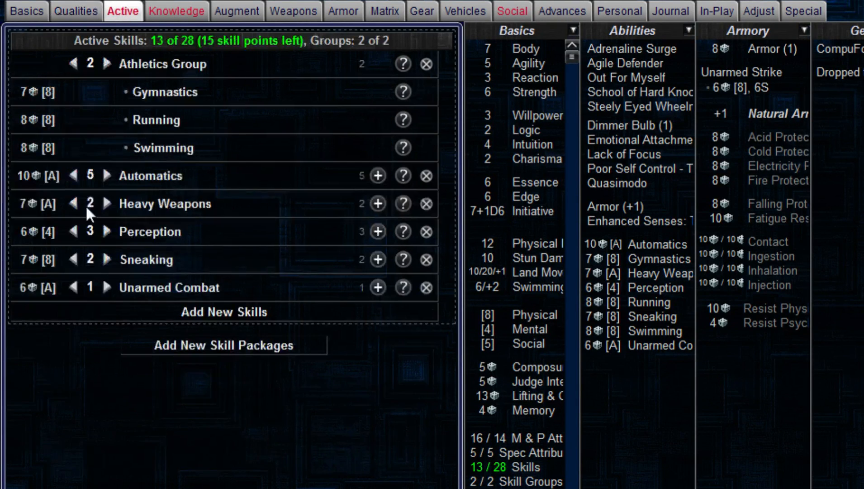
pyautogui.click(107, 204)
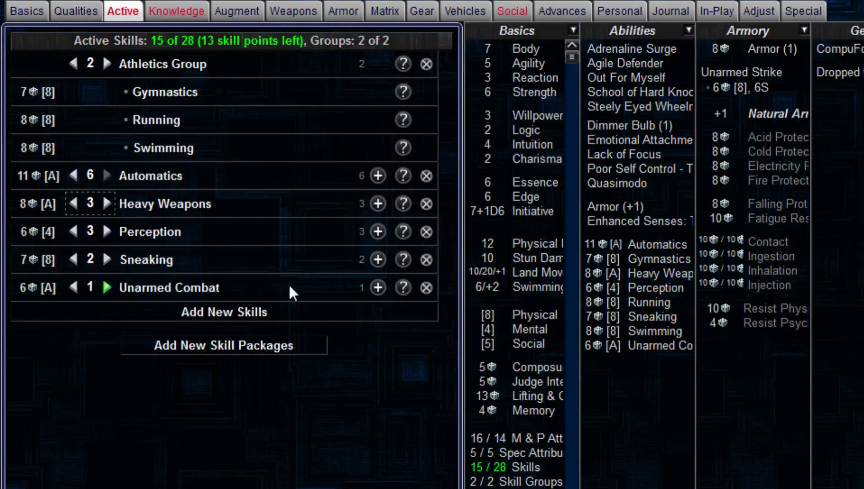
pyautogui.click(107, 287)
pyautogui.click(107, 259)
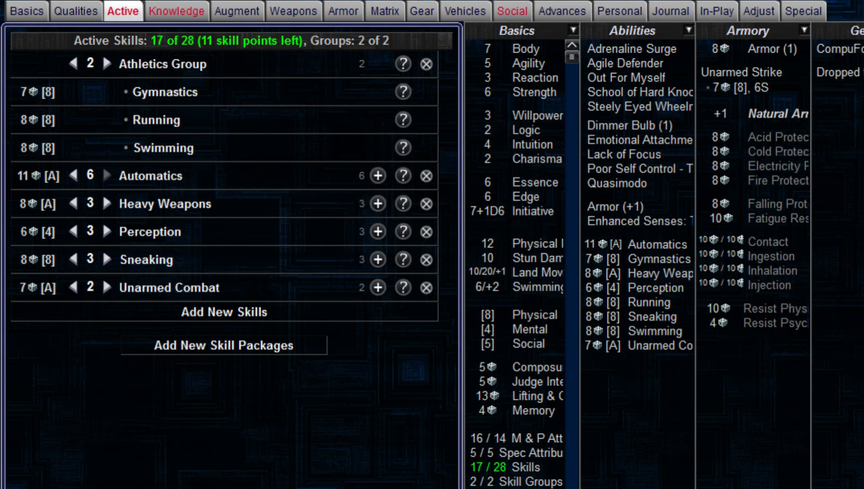
# Step: Add the Urban specialization to the Sneaking skill
pyautogui.click(378, 260)
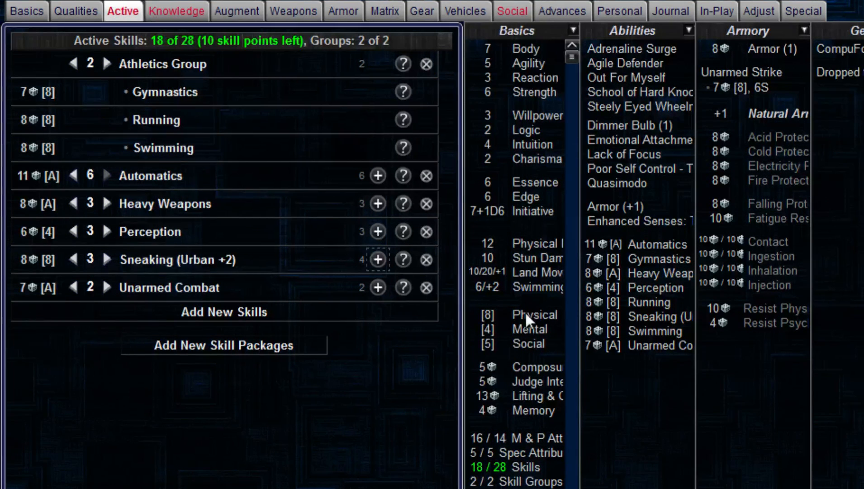
# Step: Add used Titanium Bone Lacing, a Smartlink and used rating 3 Muscle Replacement as cyberware
pyautogui.click(233, 10)
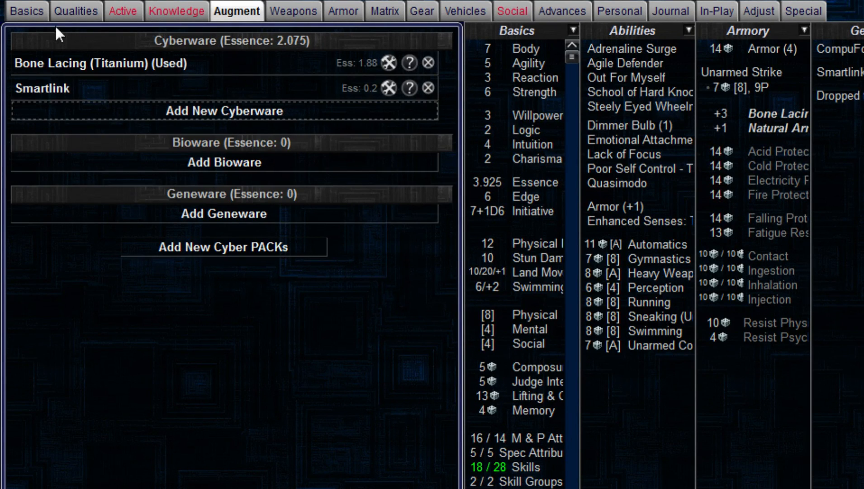
pyautogui.click(31, 9)
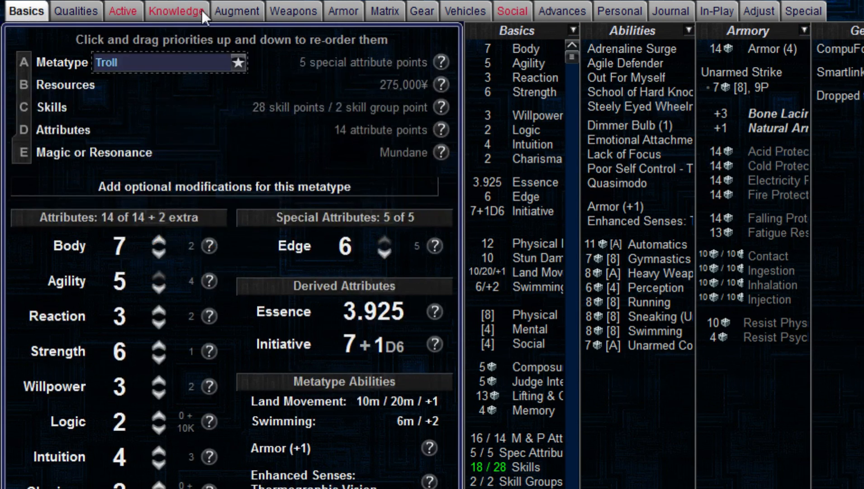
pyautogui.click(251, 16)
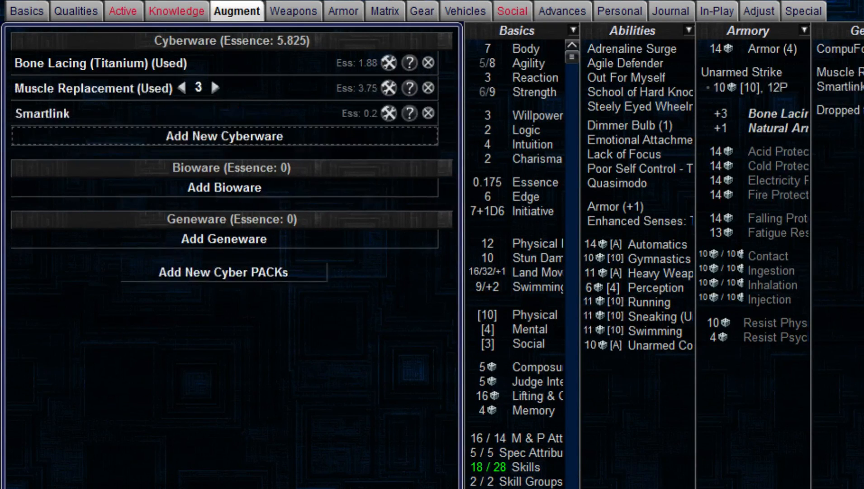
pyautogui.click(33, 10)
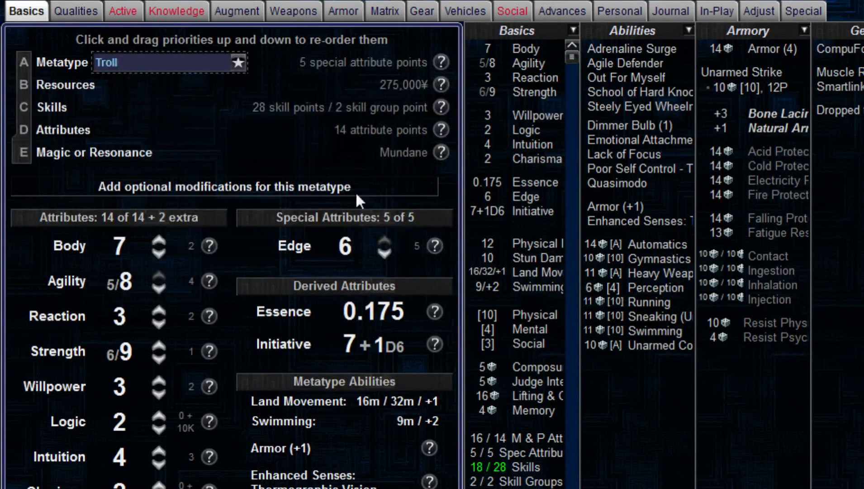
# Step: Change the Smartlink's grade to Alphaware and check the character's attributes and Essence
pyautogui.click(235, 11)
pyautogui.click(28, 11)
pyautogui.click(236, 12)
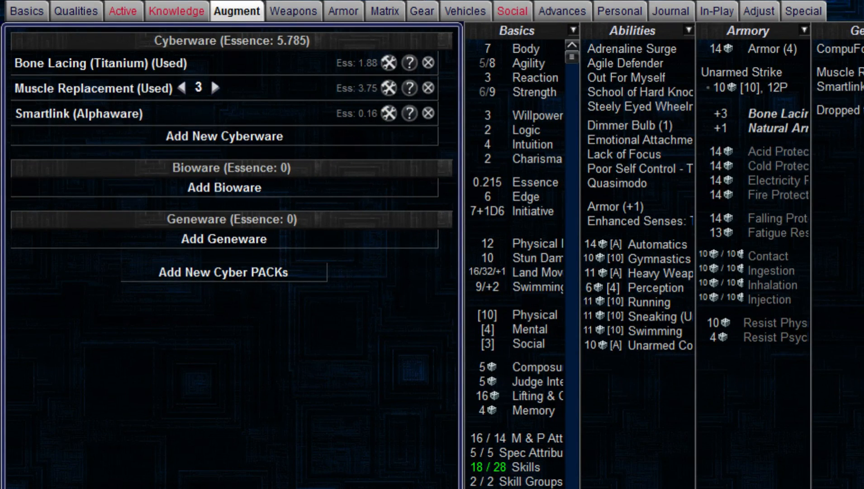
pyautogui.click(26, 13)
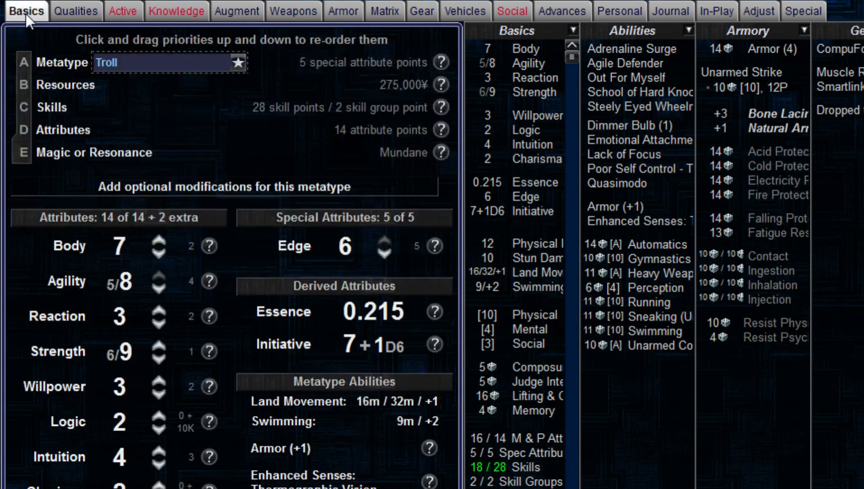
pyautogui.click(243, 10)
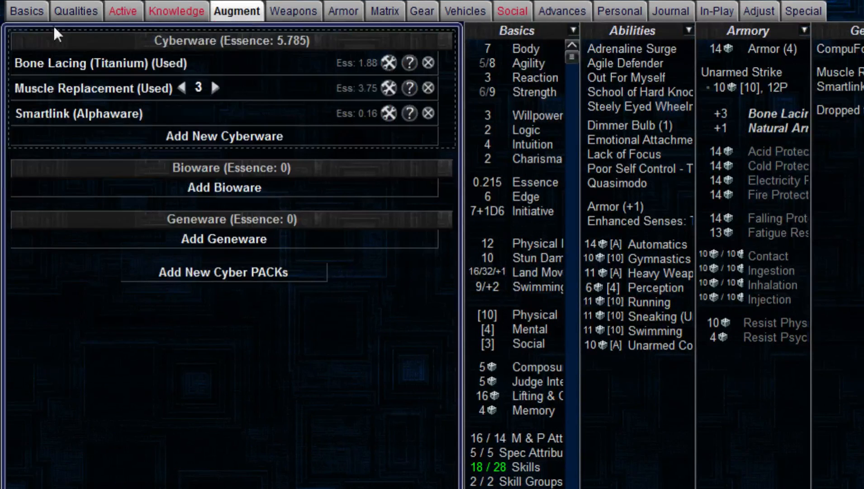
pyautogui.click(27, 12)
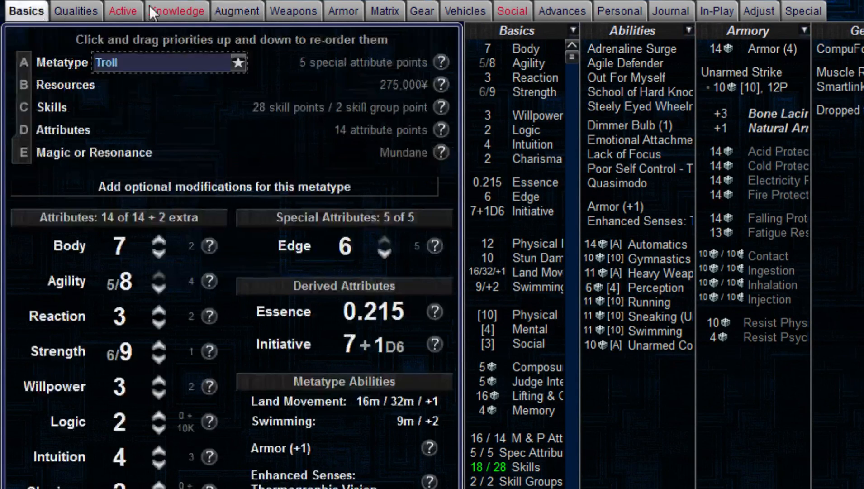
# Step: Replace the Muscle Replacement cyberware with a rating 1 Synaptic Booster and a rating 3 Muscle Toner as bioware
pyautogui.click(252, 8)
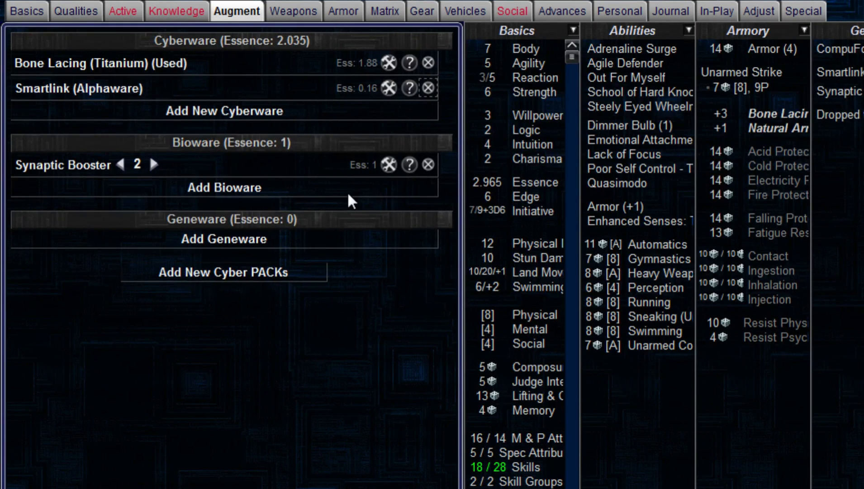
pyautogui.click(119, 164)
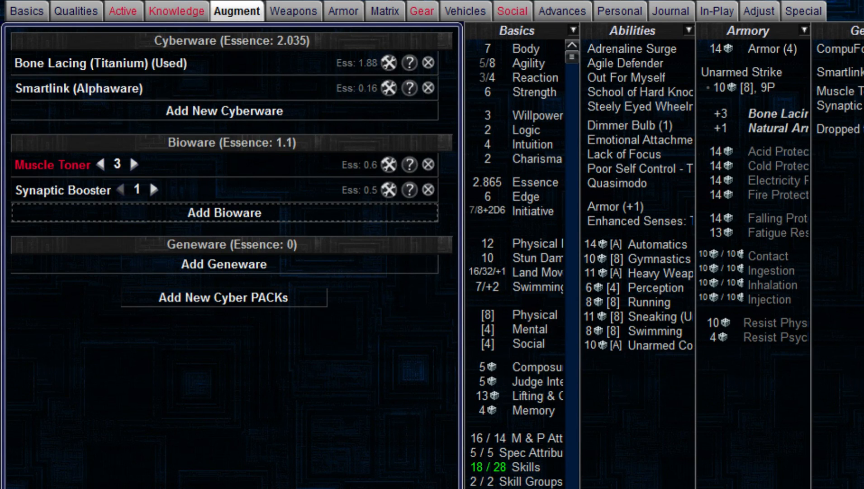
# Step: Lower Edge to 1 and reorder the priorities so Resources is A and Metatype is B
pyautogui.click(19, 10)
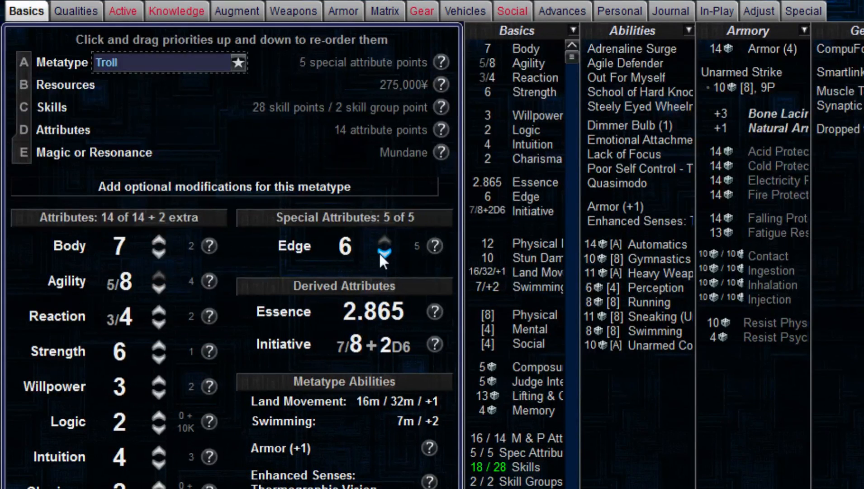
pyautogui.click(66, 62)
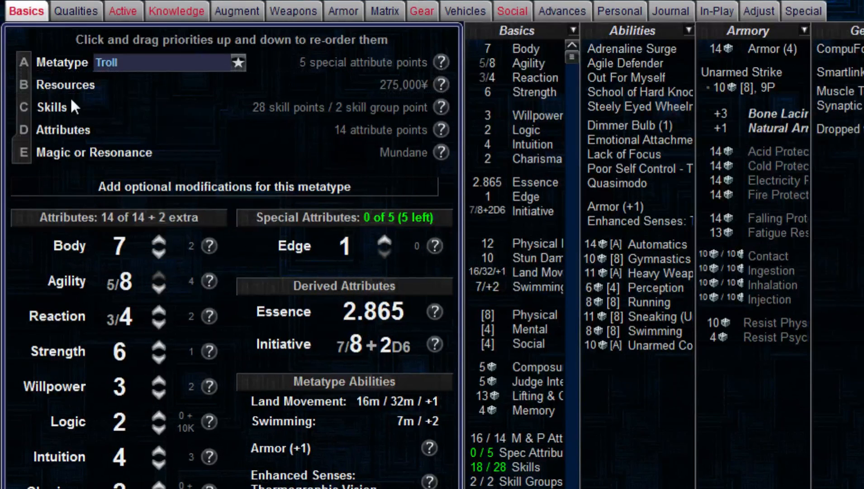
pyautogui.moveTo(72, 99); pyautogui.dragTo(73, 100)
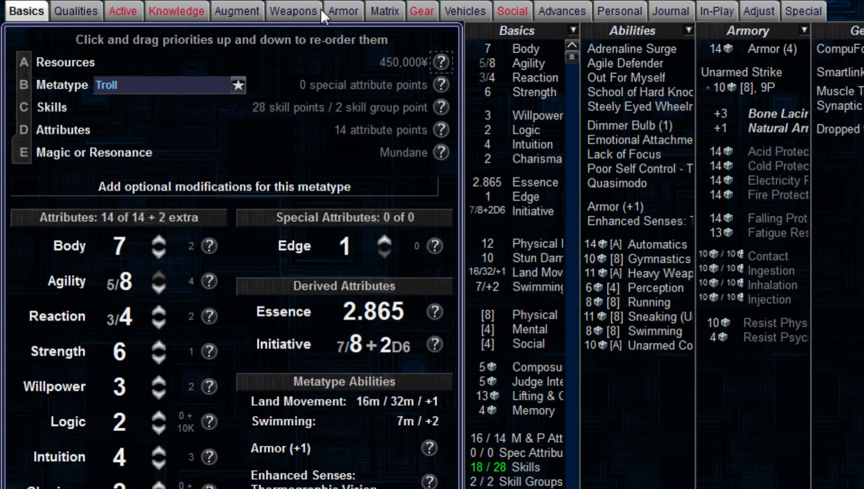
# Step: Change the Muscle Toner to used grade and raise the Synaptic Booster to rating 2
pyautogui.click(246, 10)
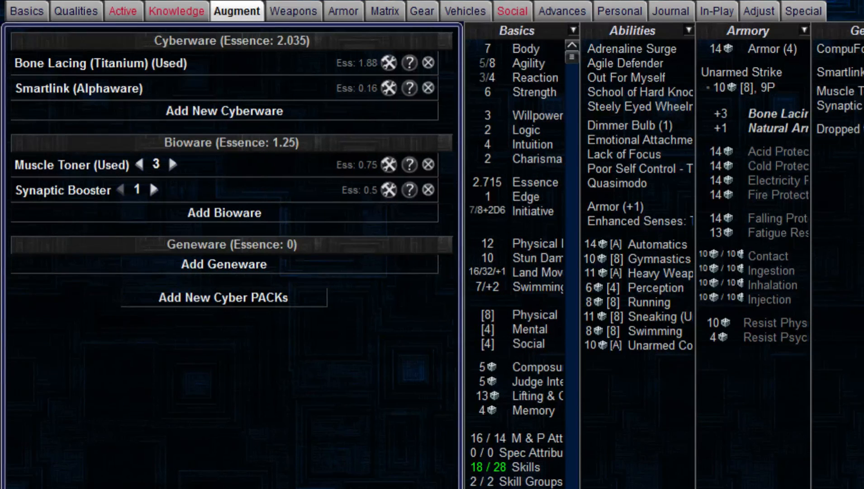
pyautogui.click(155, 187)
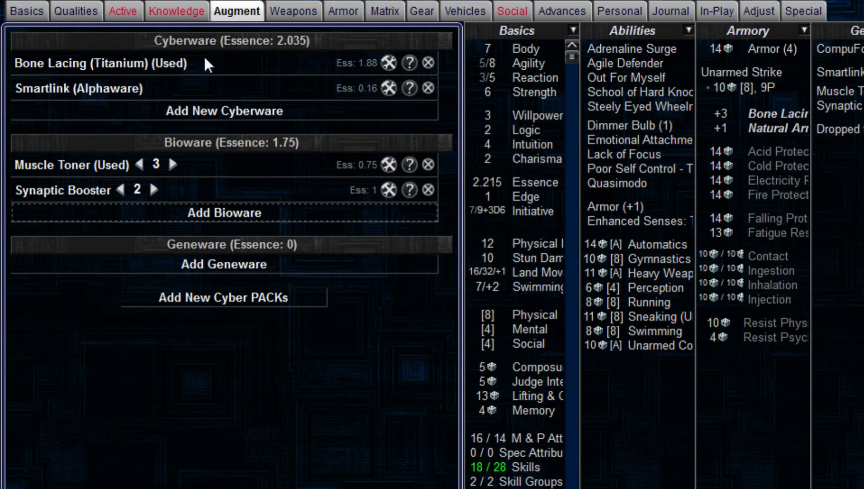
# Step: Add the Assault Rifles specialization to Automatics and the Grenade Launchers specialization to Heavy Weapons
pyautogui.click(179, 12)
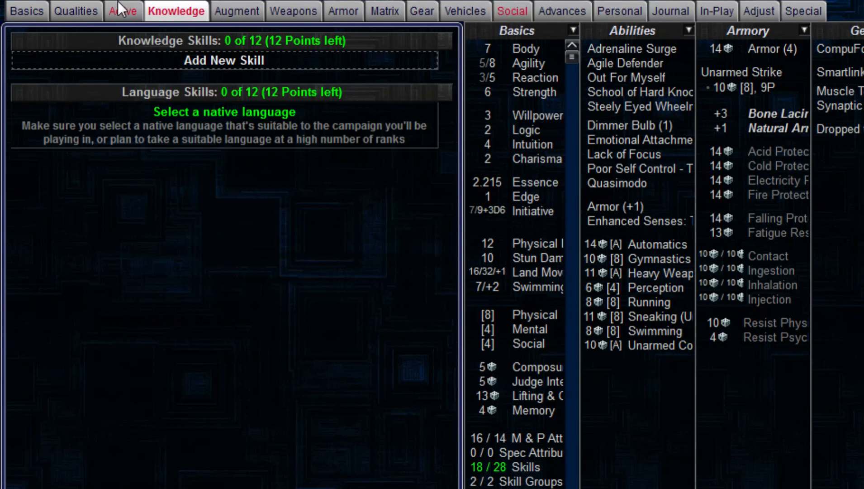
pyautogui.click(273, 8)
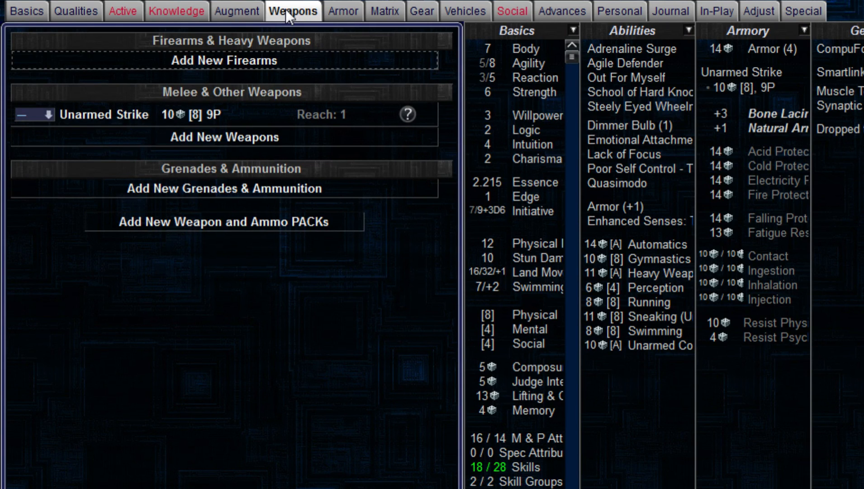
pyautogui.click(134, 9)
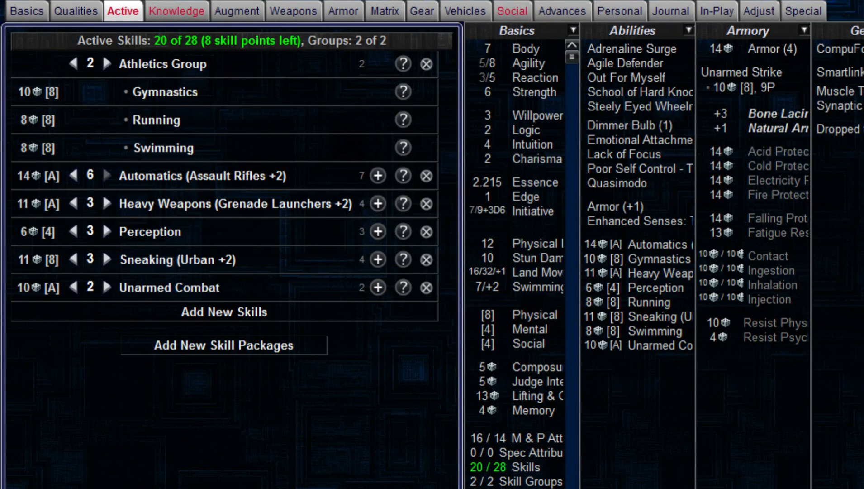
# Step: Review the qualities and remaining build points, and add English as the native language
pyautogui.click(76, 11)
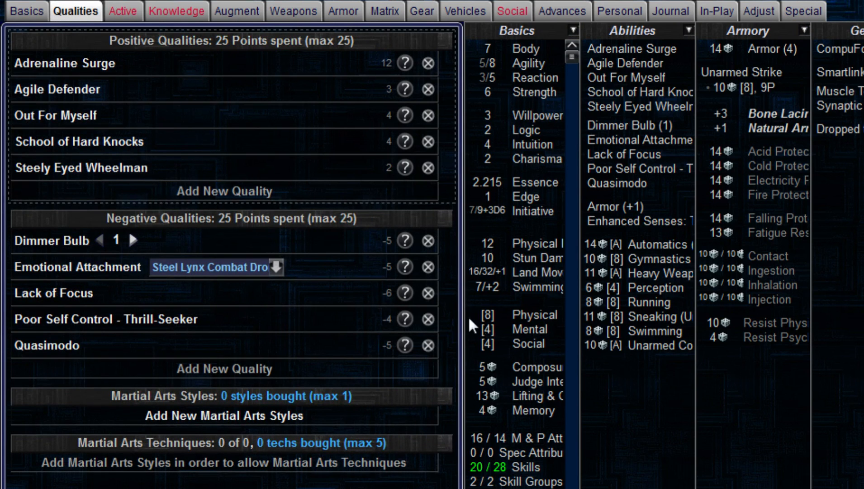
pyautogui.scroll(-3, 520, 357)
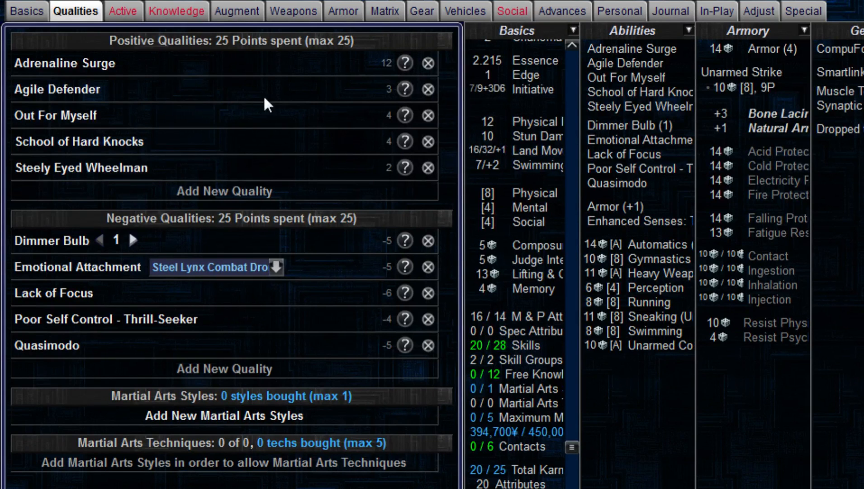
pyautogui.click(111, 12)
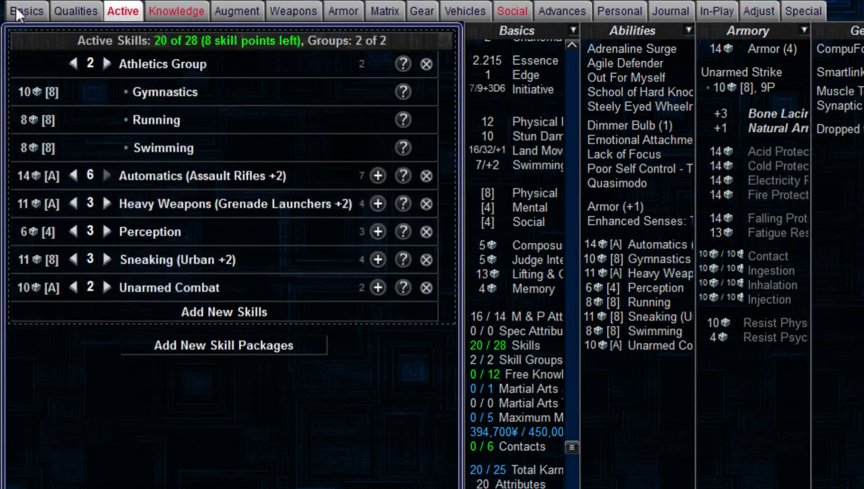
pyautogui.click(20, 6)
pyautogui.click(178, 6)
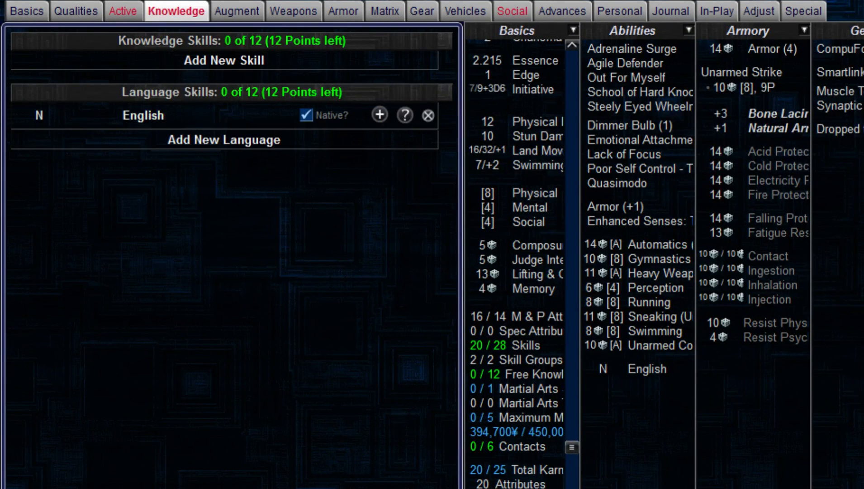
# Step: Add a Street knowledge skill named Gangs at rating 3 with a Trogs specialization
pyautogui.click(72, 11)
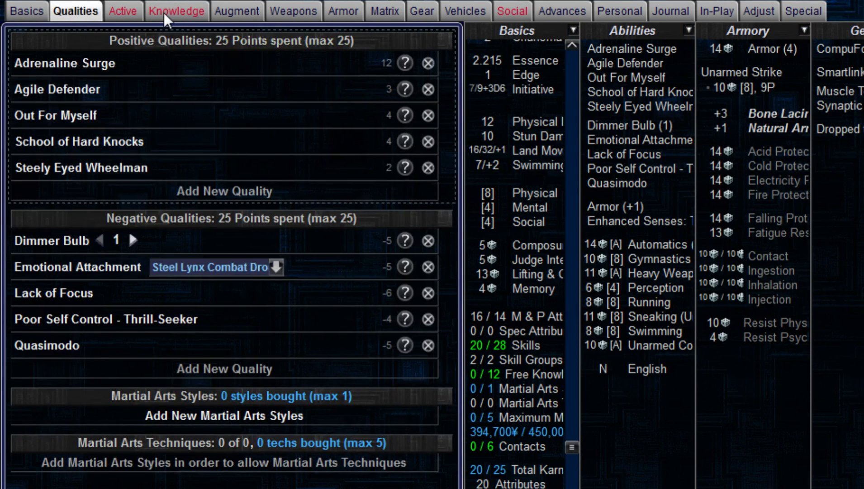
pyautogui.click(164, 13)
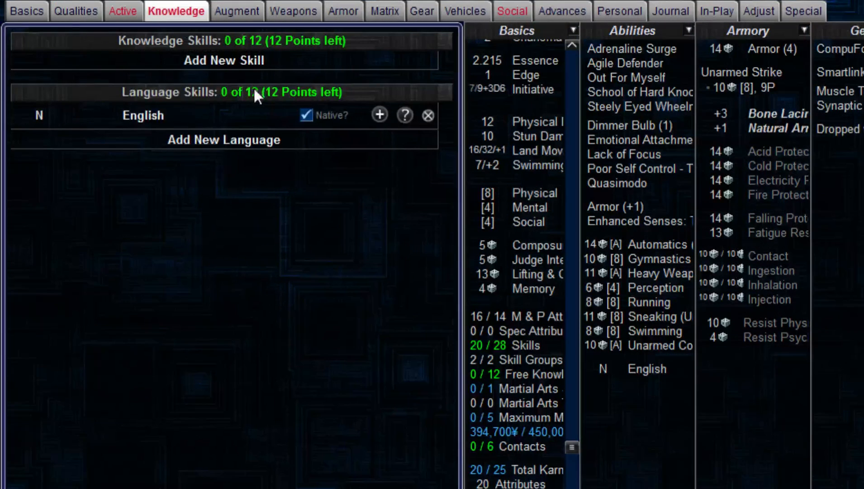
pyautogui.click(277, 66)
pyautogui.click(181, 65)
pyautogui.write('Ga')
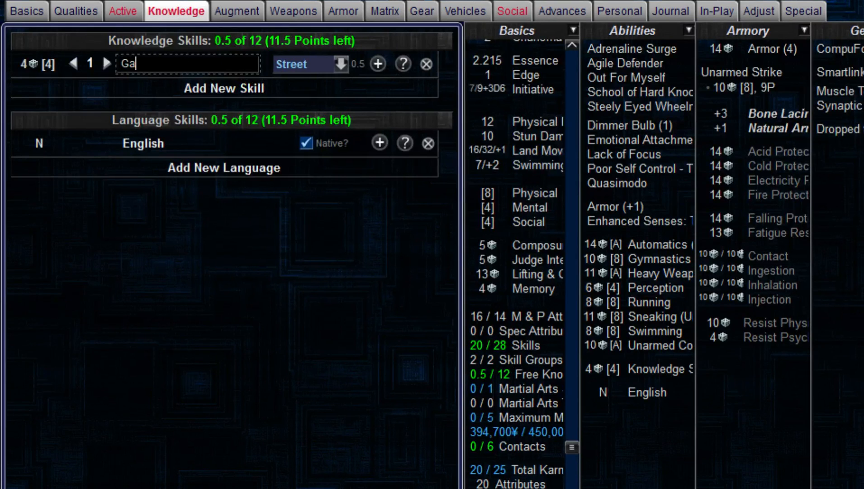
pyautogui.write('ngs')
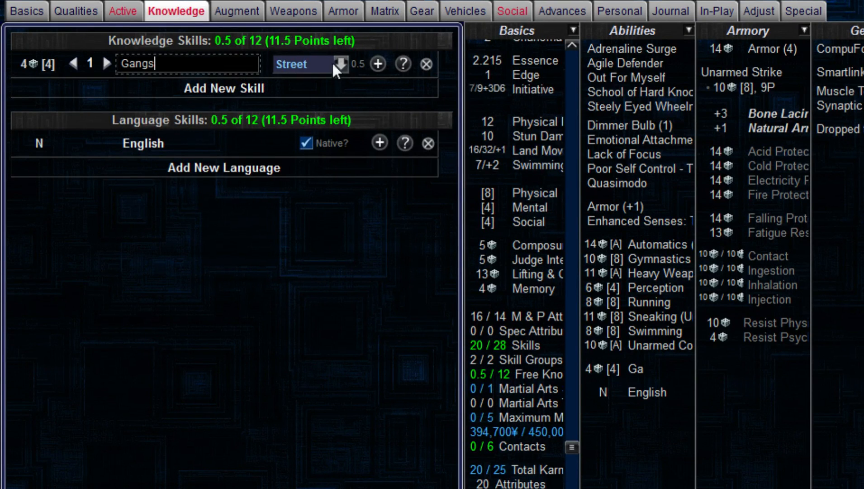
pyautogui.click(107, 63)
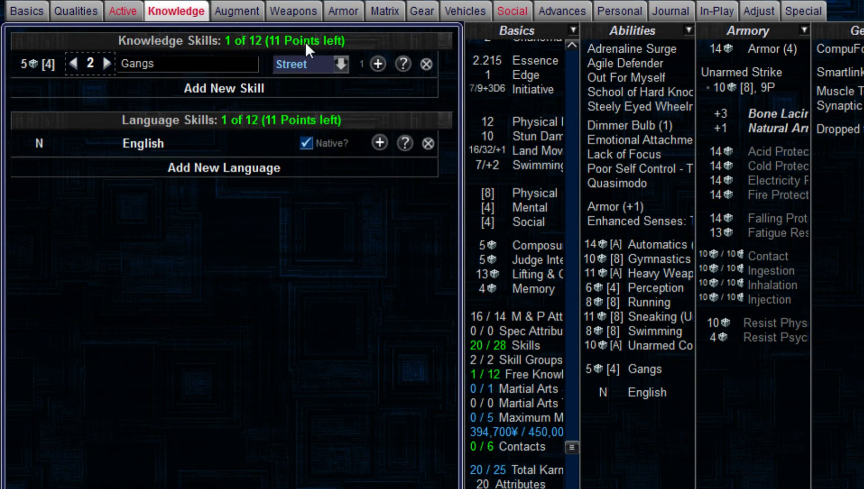
pyautogui.click(106, 66)
pyautogui.click(379, 64)
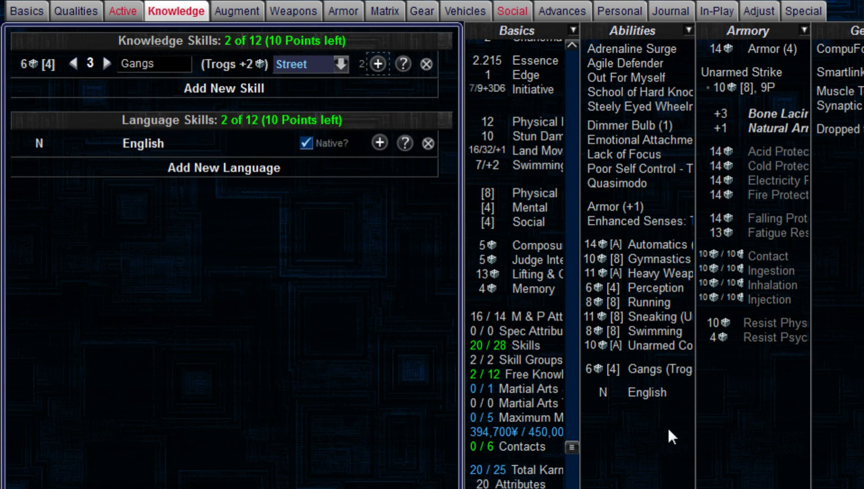
# Step: Add a Street knowledge skill named Drugs with a Combat specialization and raise it to rating 4
pyautogui.click(182, 88)
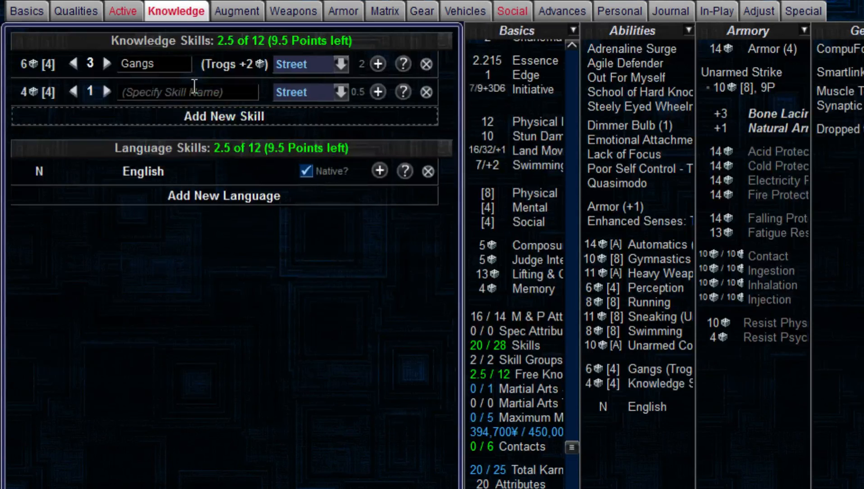
pyautogui.write('Drugs')
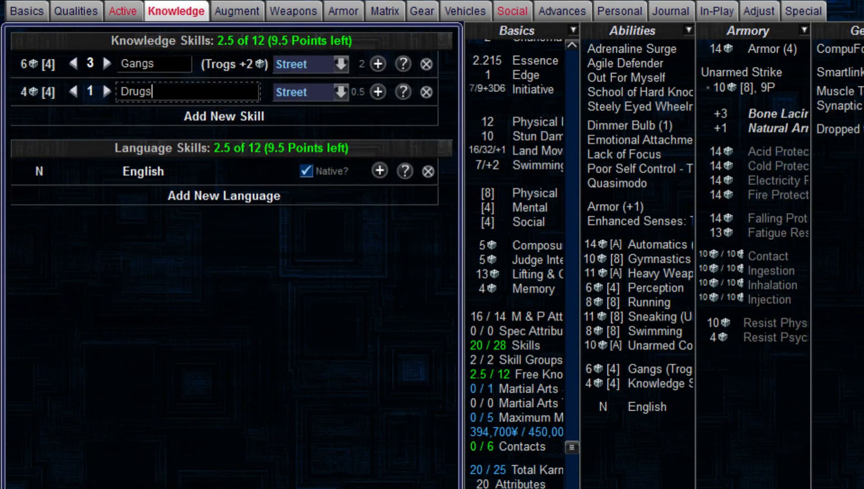
pyautogui.click(378, 92)
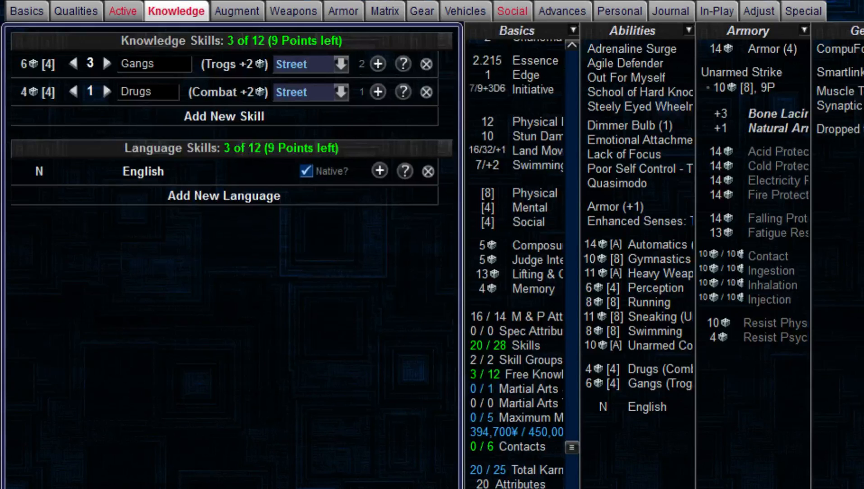
pyautogui.click(106, 91)
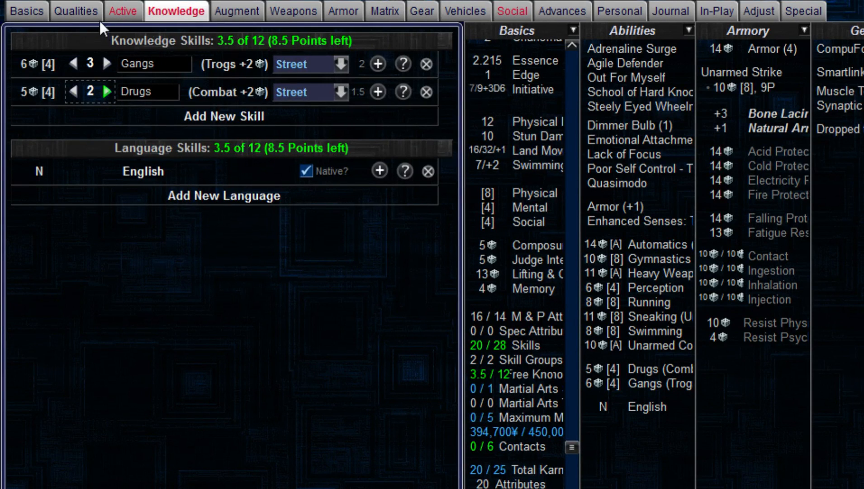
# Step: Add the Pilot Ground Craft active skill at rating 3 with the Wheeled specialization, and specialize Perception in Scent
pyautogui.click(115, 13)
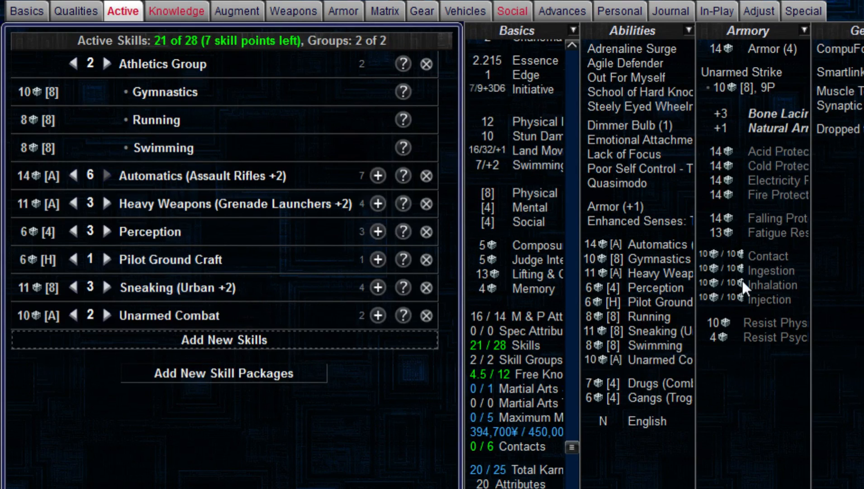
pyautogui.click(106, 259)
pyautogui.click(378, 259)
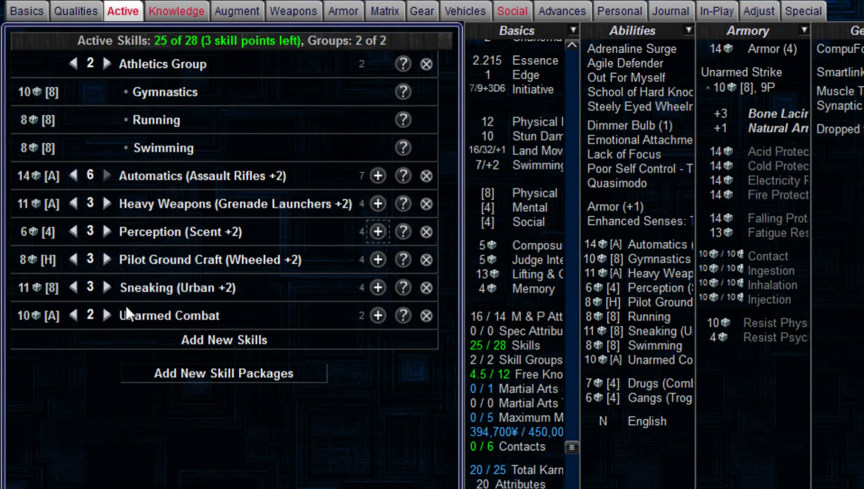
# Step: Raise Unarmed Combat to rating 3 and add the Artisan active skill at rating 1 with a Cooking specialization
pyautogui.click(108, 312)
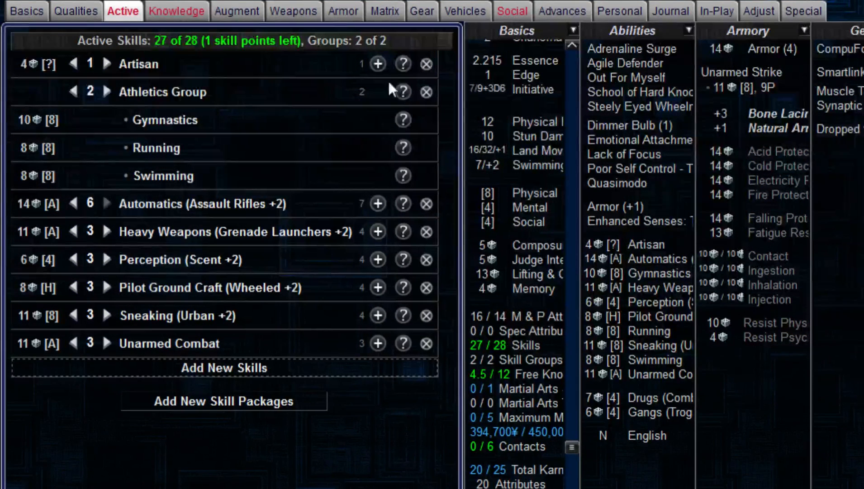
pyautogui.click(383, 63)
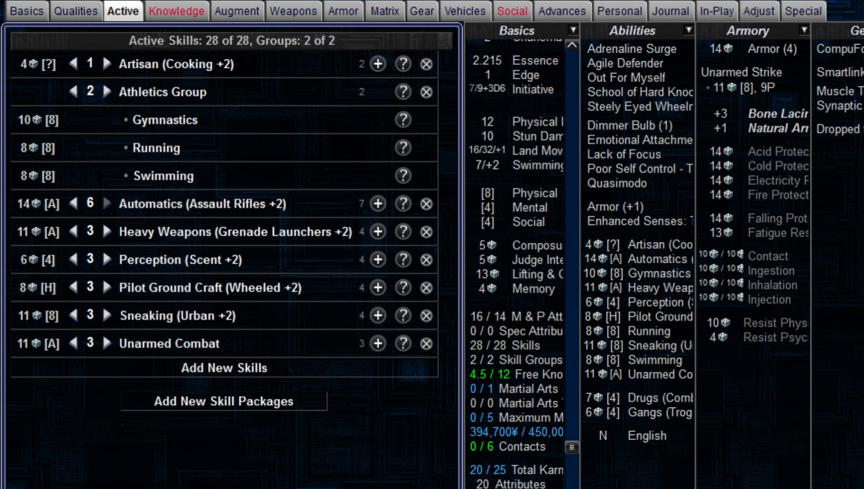
# Step: Add an Interests knowledge skill named Seattle Area
pyautogui.click(177, 11)
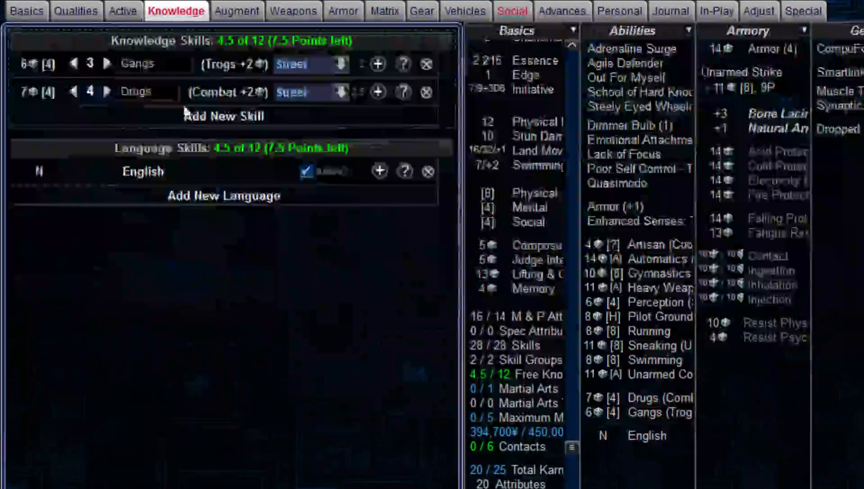
pyautogui.click(196, 119)
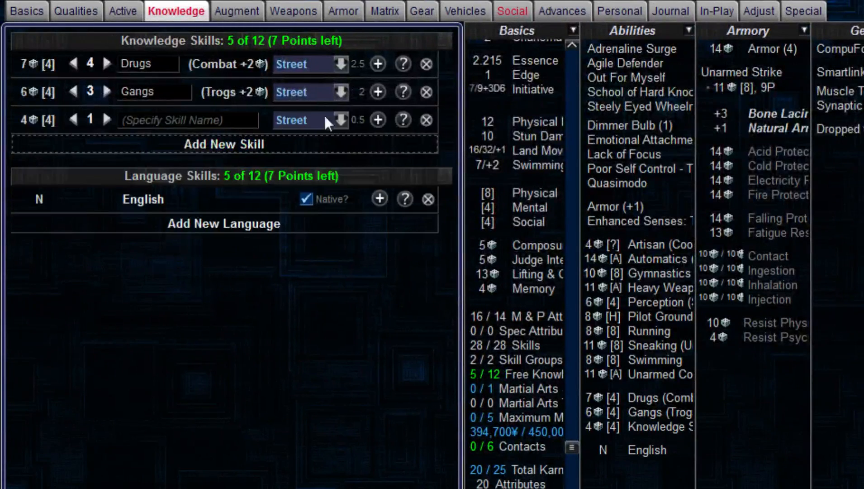
pyautogui.click(324, 118)
pyautogui.click(159, 113)
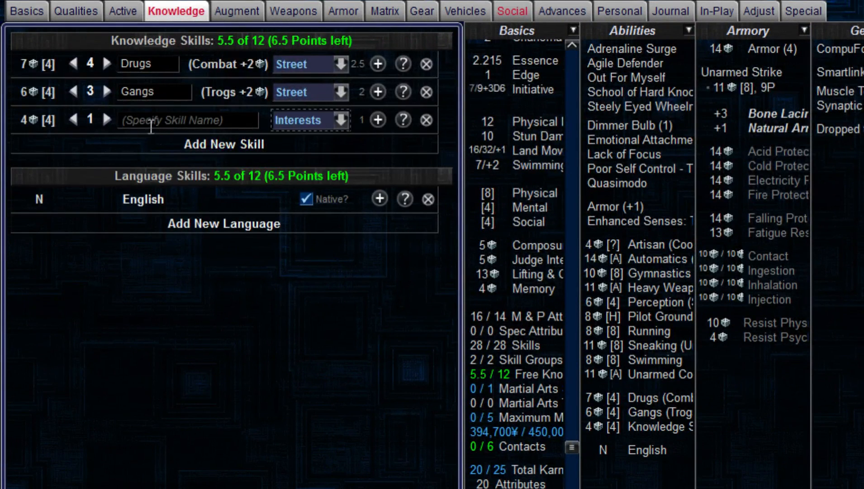
pyautogui.write('Seattle Area')
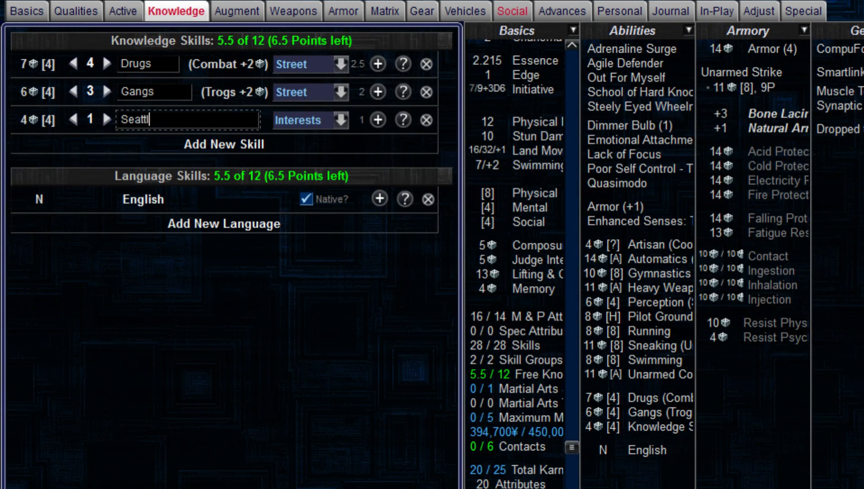
# Step: Specialize the Seattle Area knowledge skill in Real meat stores and raise it to rating 4
pyautogui.click(381, 120)
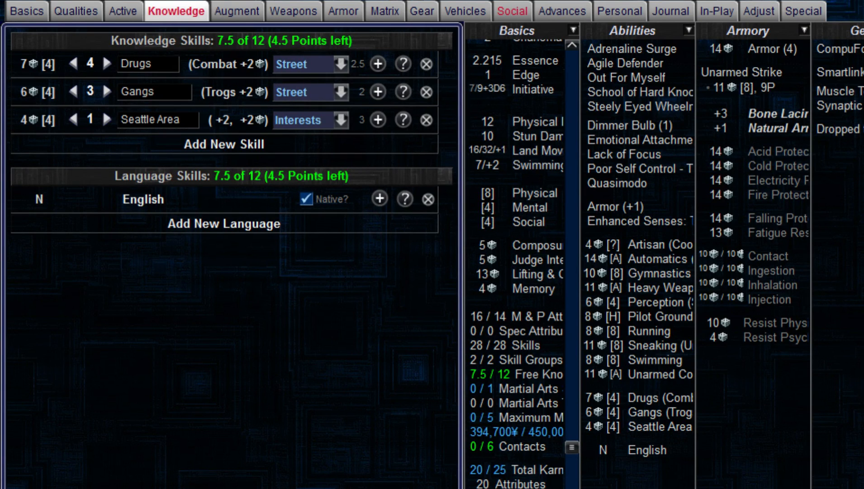
pyautogui.write('Grocery stor')
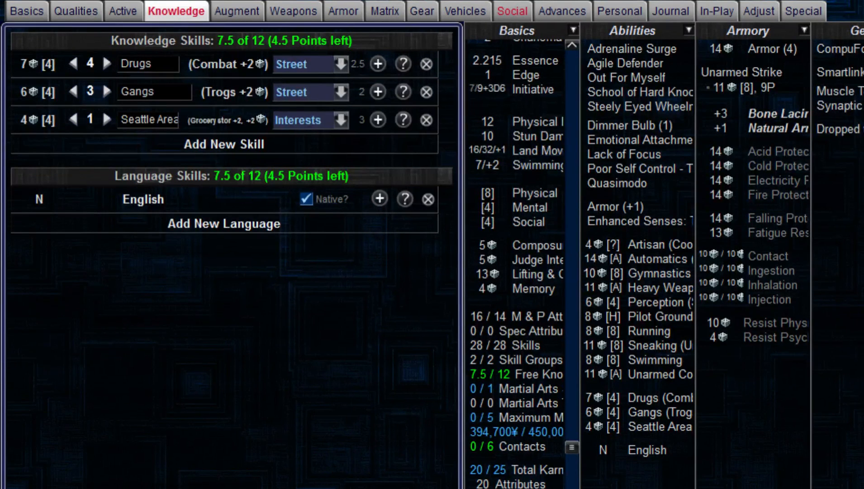
pyautogui.write('es')
pyautogui.write('Real meat s')
pyautogui.write('tores')
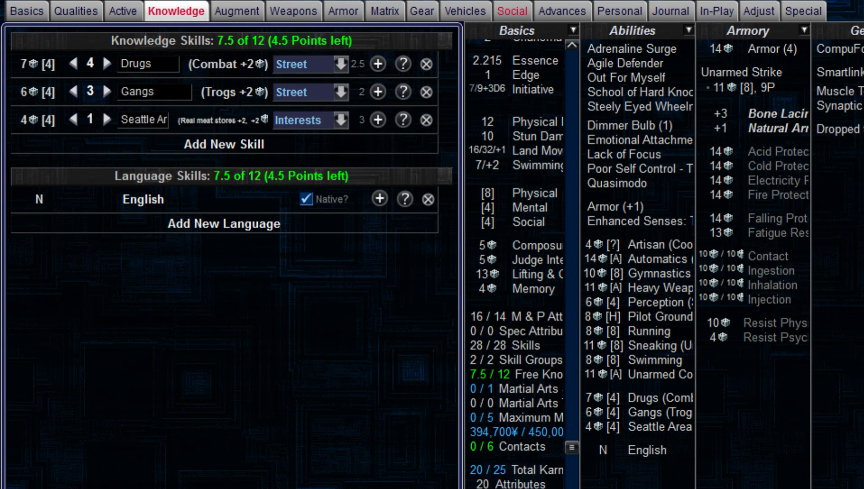
pyautogui.press('Tab')
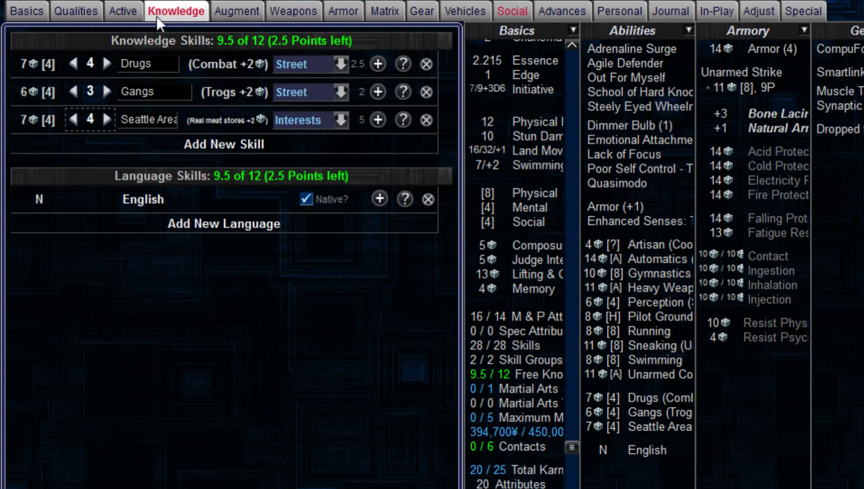
# Step: Add two new contacts to the character's social details
pyautogui.click(133, 10)
pyautogui.click(222, 9)
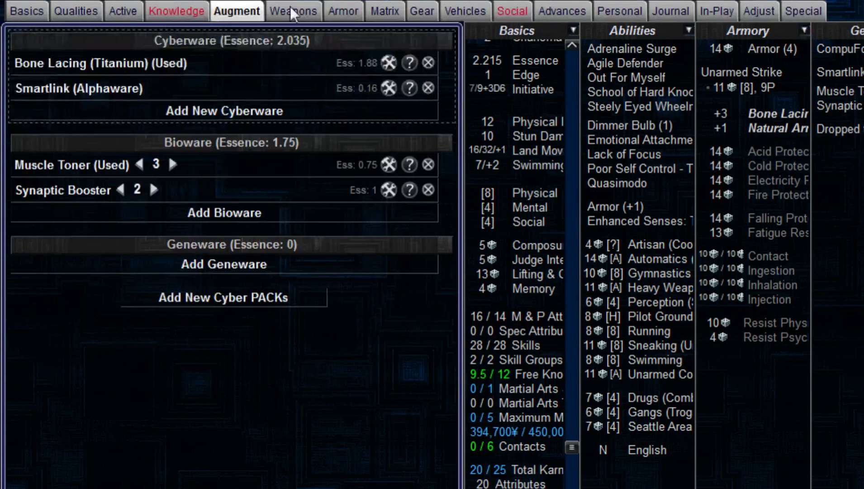
pyautogui.click(502, 9)
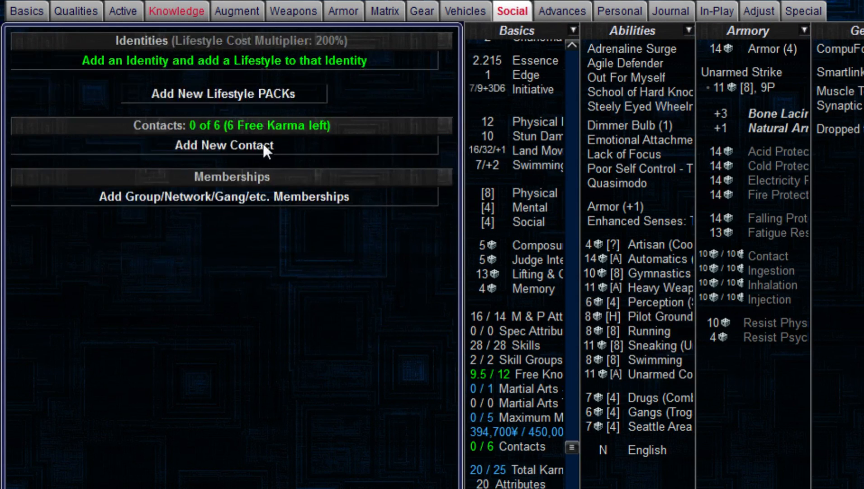
pyautogui.click(194, 146)
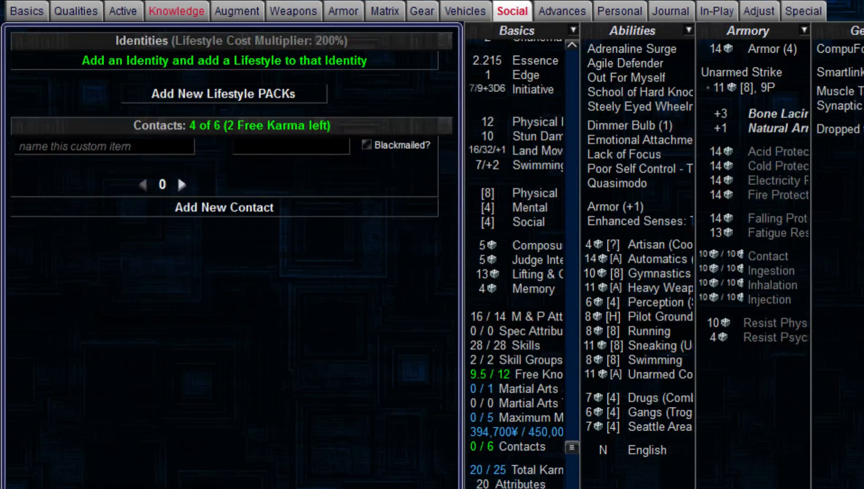
pyautogui.click(224, 207)
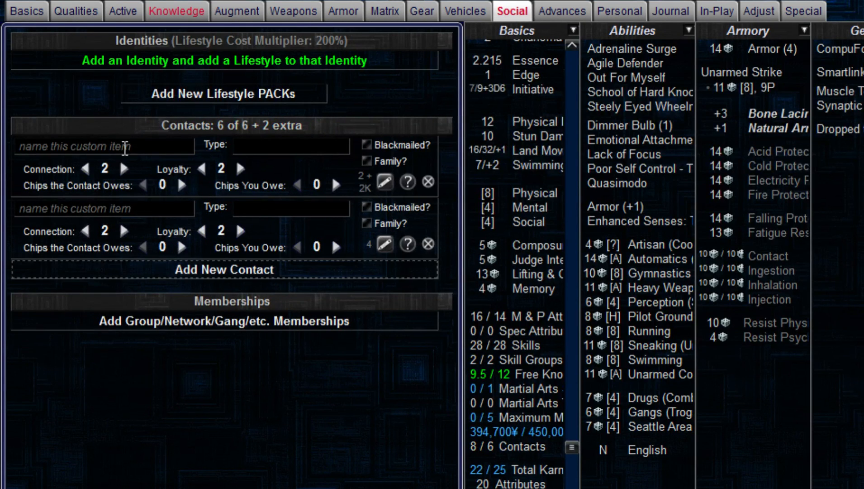
# Step: Enter the first contact's name, set the type to Butcher, and set Connection to 1 and Loyalty to 3
pyautogui.click(125, 147)
pyautogui.write('Peter')
pyautogui.press('Tab')
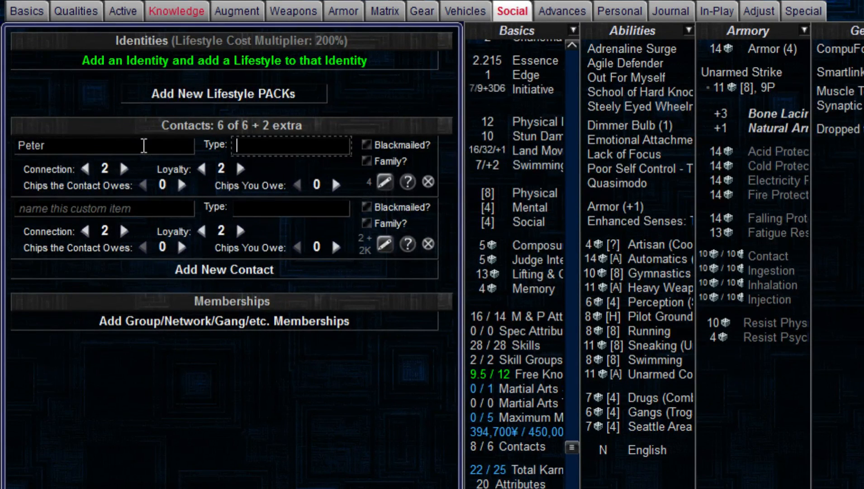
pyautogui.write('Butcher')
pyautogui.click(95, 169)
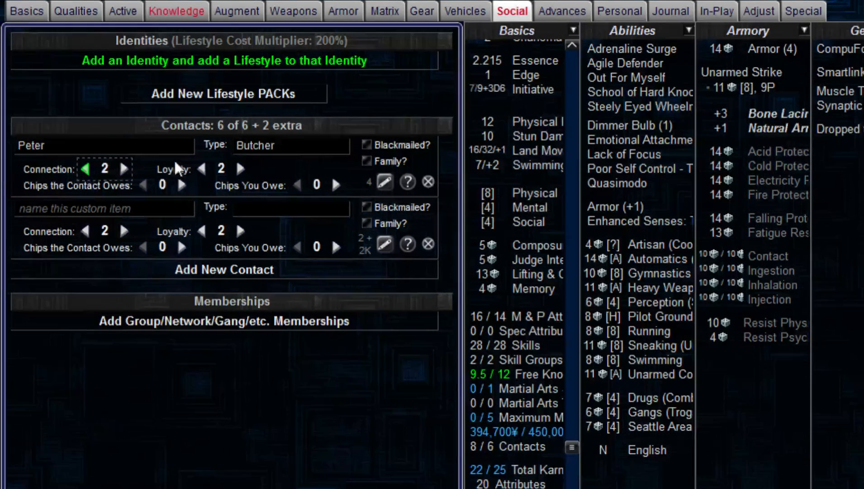
pyautogui.click(240, 169)
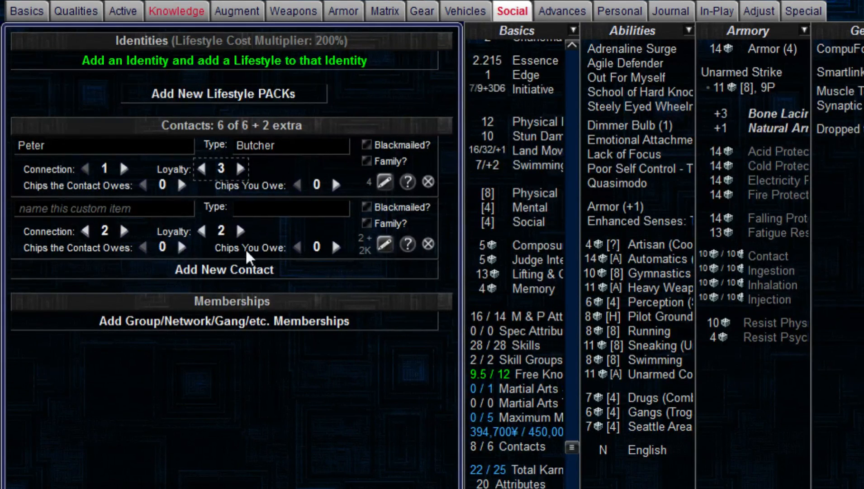
# Step: Set the second contact's Connection to 4 and enter Spikes LT as its type
pyautogui.click(130, 203)
pyautogui.click(130, 230)
pyautogui.click(129, 231)
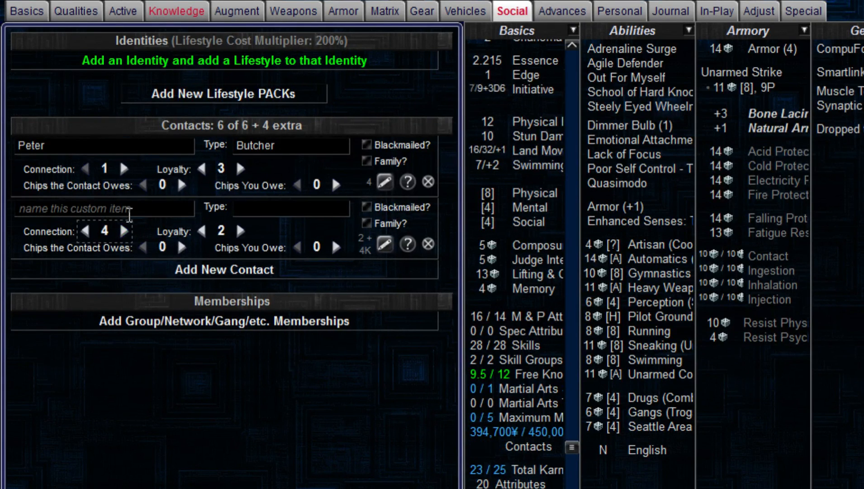
pyautogui.click(129, 212)
pyautogui.click(272, 206)
pyautogui.click(273, 209)
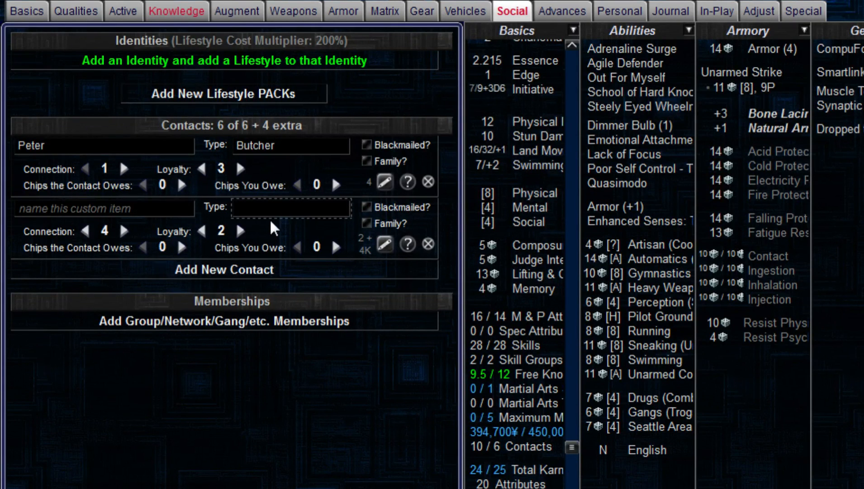
pyautogui.write("Spikes LT's")
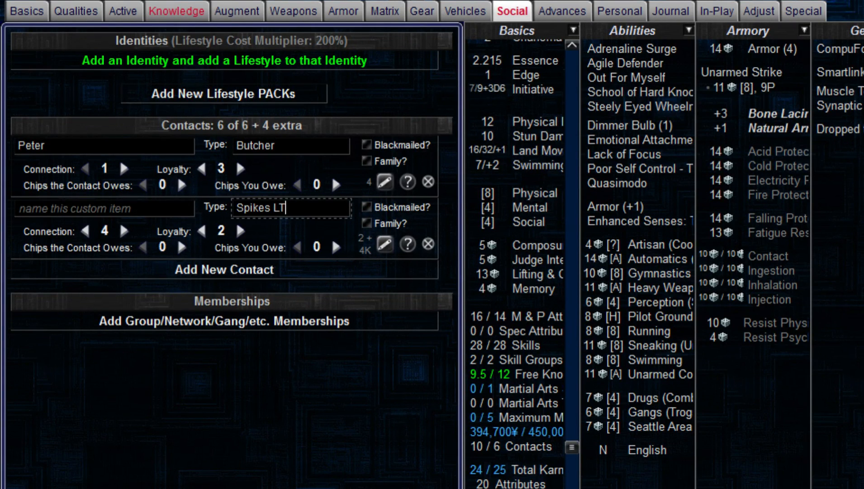
pyautogui.press('BackSpace')
pyautogui.press('BackSpace')
pyautogui.write("'")
pyautogui.hotkey('shift', 'Tab')
# Step: Add an Armor Jacket, a customized Ballistic Mask, Forearm Guards, and the Securetech PPP Legs and Vitals Kits to the armor
pyautogui.click(455, 13)
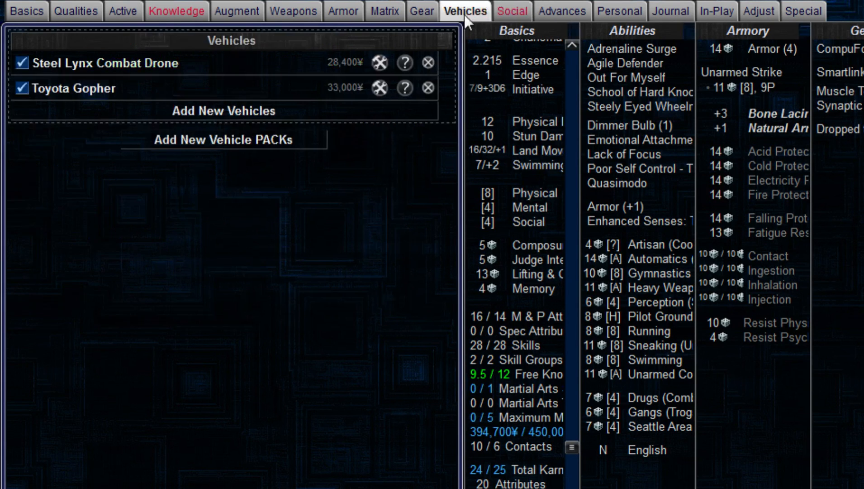
pyautogui.click(389, 14)
pyautogui.click(349, 15)
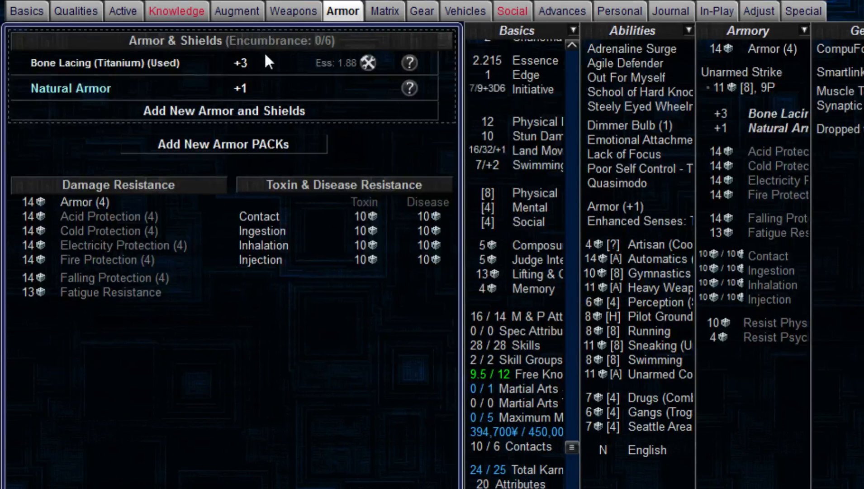
pyautogui.click(278, 16)
pyautogui.click(344, 16)
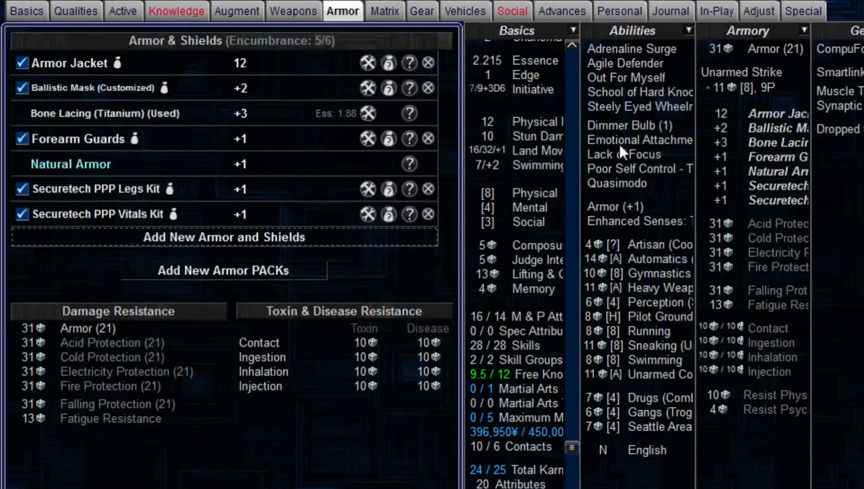
# Step: Add an Ares Alpha with its grenade launcher to the character's firearms
pyautogui.click(31, 12)
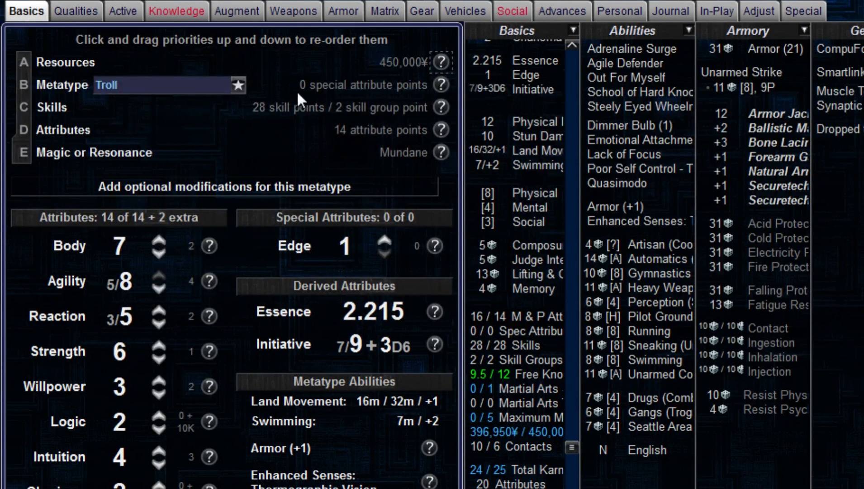
pyautogui.click(285, 12)
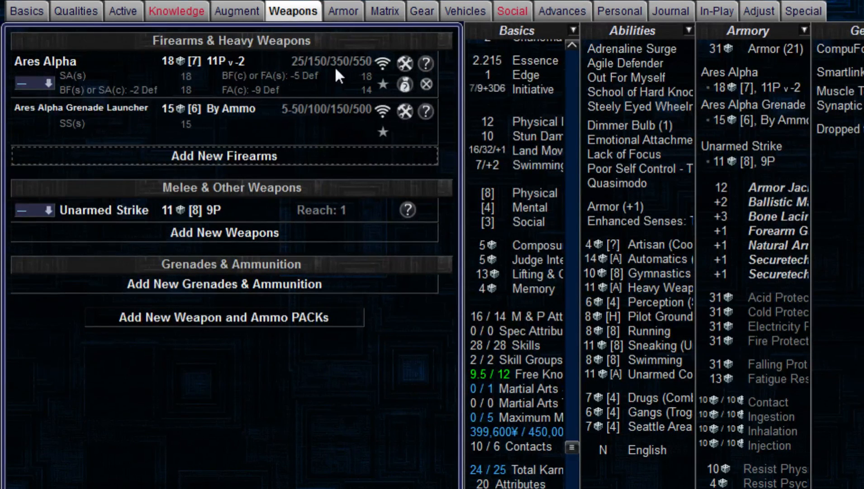
# Step: Replace the Dimmer Bulb quality with Prejudiced (Specific) at level 2 (Outspoken), specifying Ancients
pyautogui.click(25, 8)
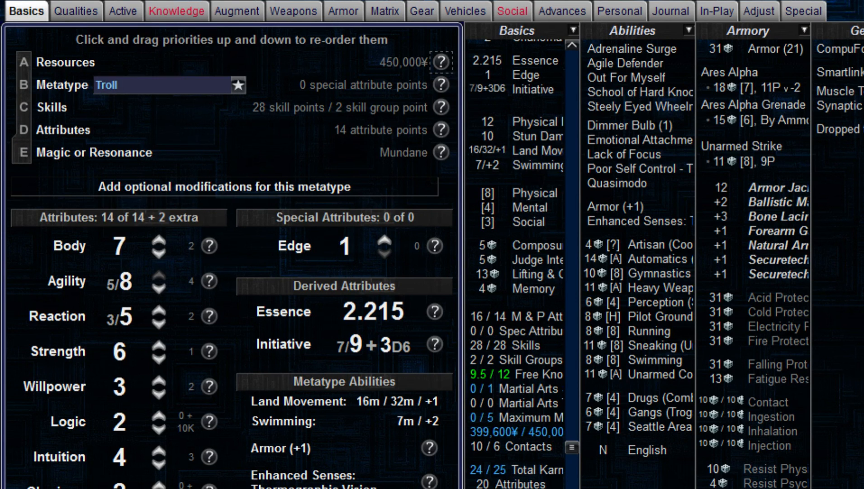
pyautogui.click(71, 16)
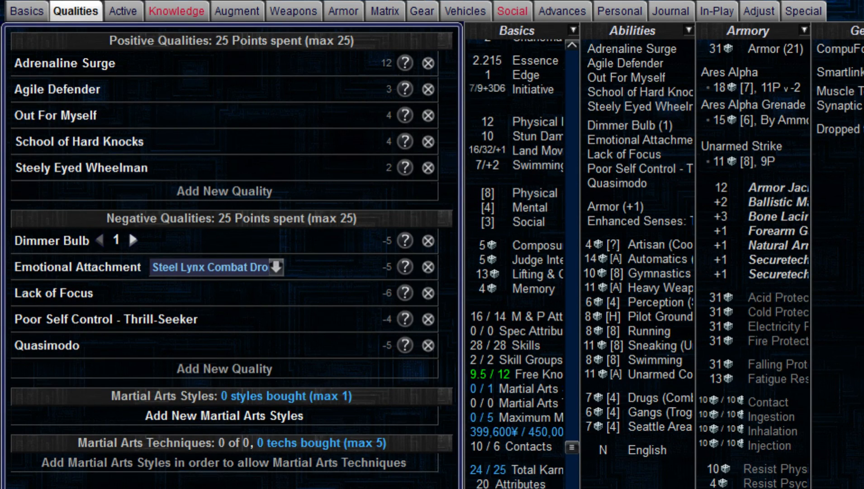
pyautogui.click(427, 245)
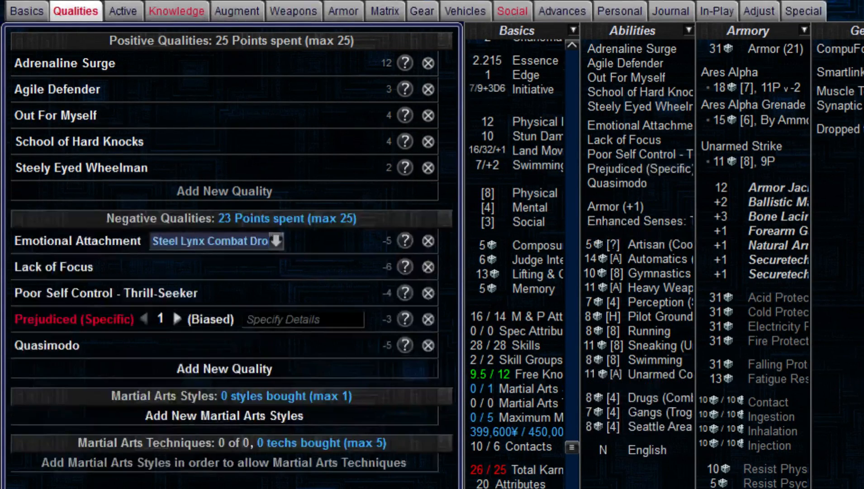
pyautogui.click(177, 320)
pyautogui.click(272, 322)
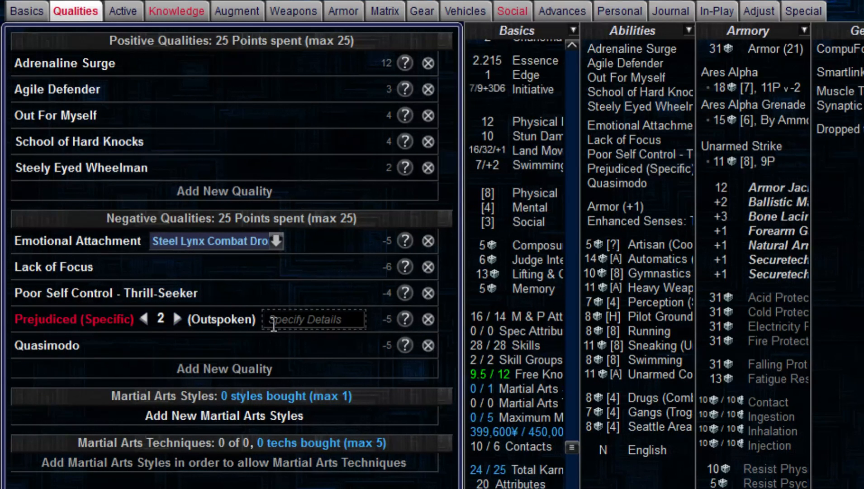
pyautogui.write('Ancients')
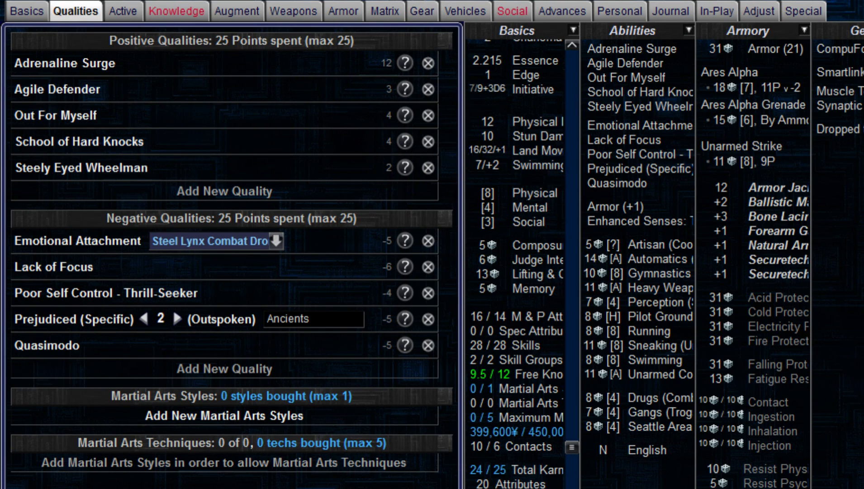
# Step: Review the character's knowledge skills, qualities, weapons, armor and matrix devices
pyautogui.click(176, 11)
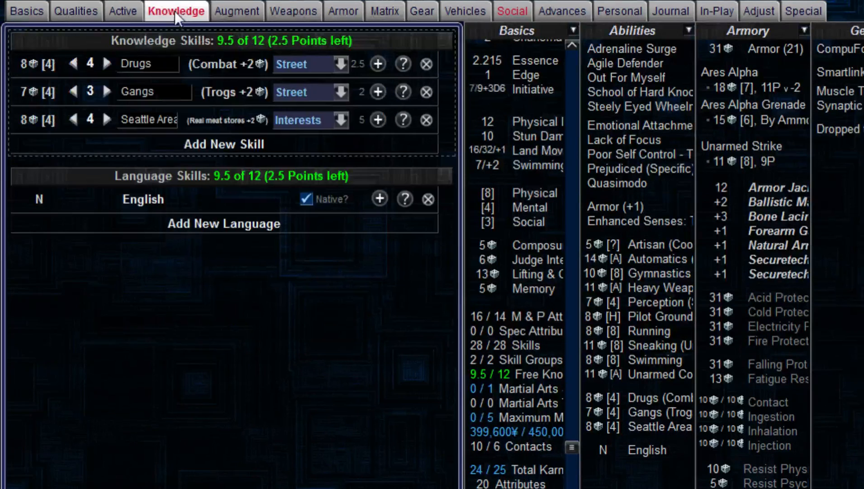
pyautogui.click(77, 15)
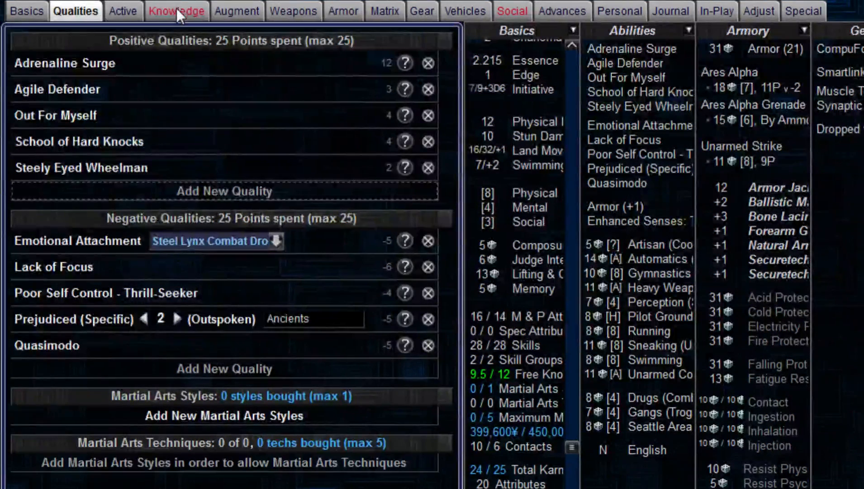
pyautogui.click(176, 10)
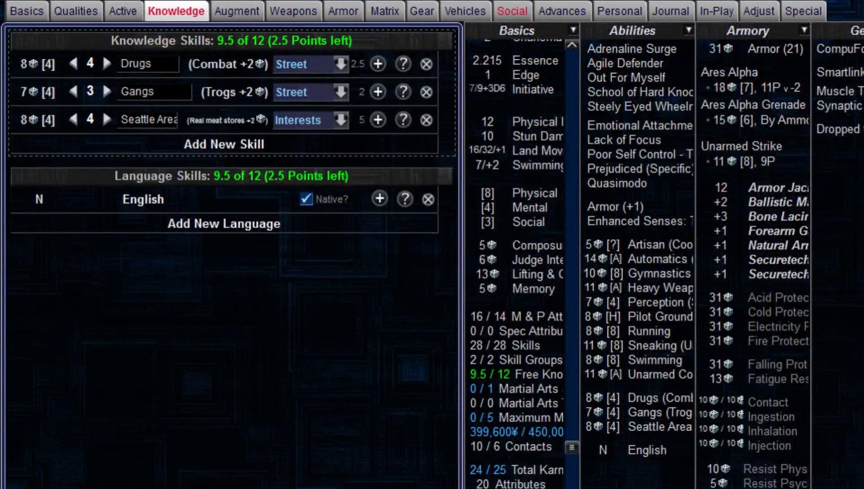
pyautogui.click(309, 13)
pyautogui.click(350, 13)
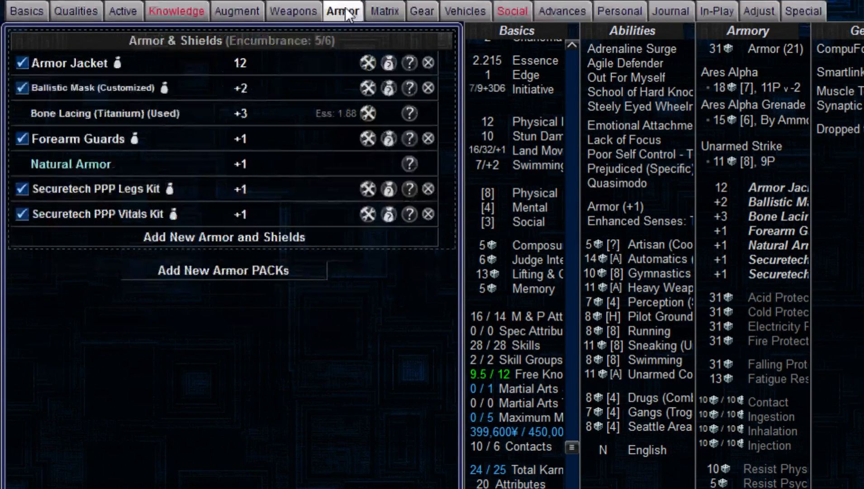
pyautogui.click(375, 11)
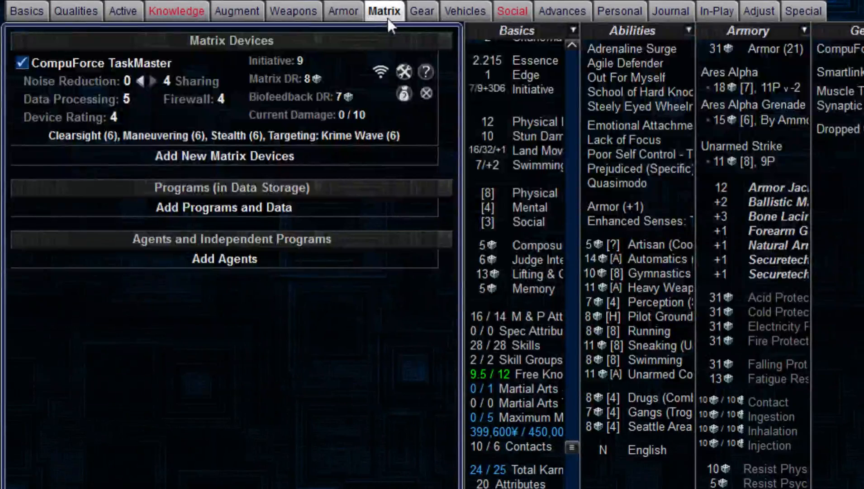
# Step: Review the character's augmentations, knowledge skills, armor, identities and contacts, including the Spikes LT' contact's name field
pyautogui.click(413, 12)
pyautogui.click(237, 8)
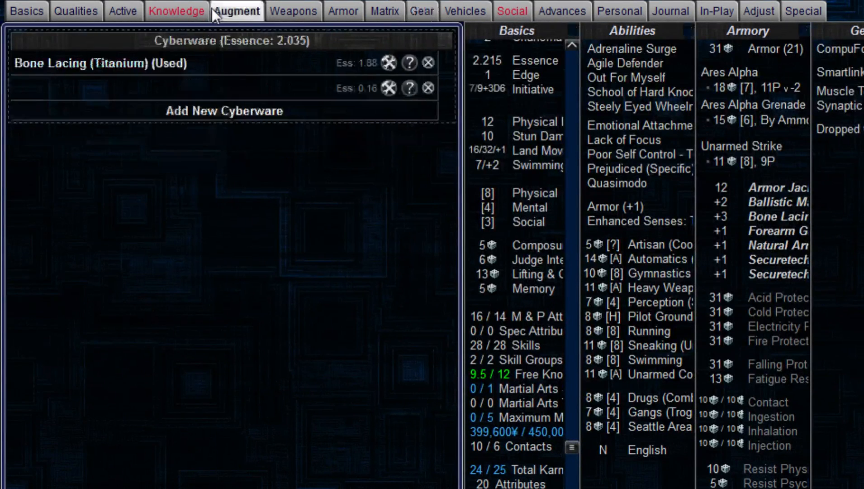
pyautogui.click(201, 11)
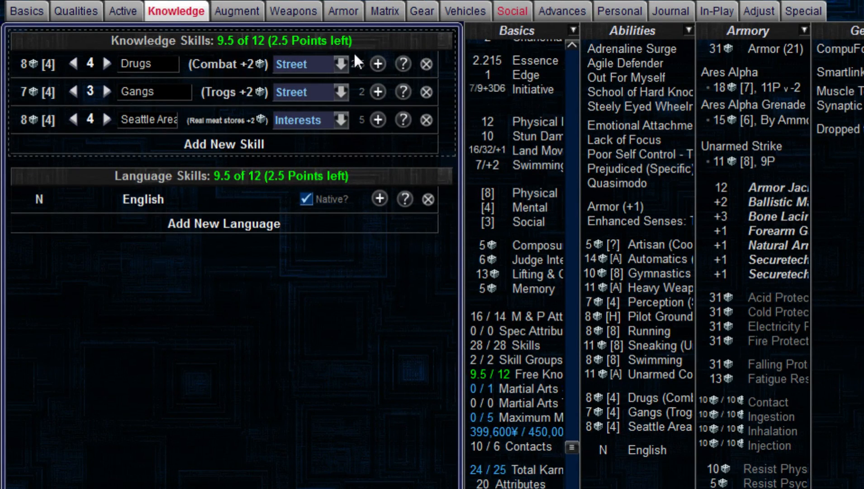
pyautogui.click(237, 9)
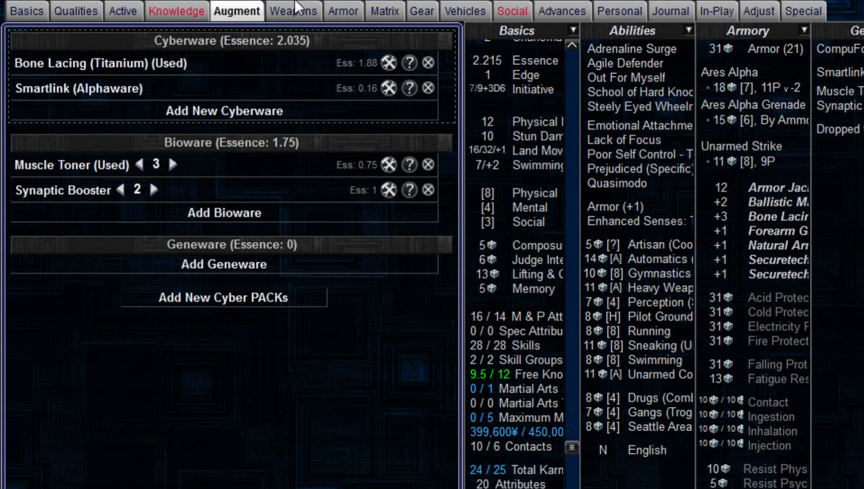
pyautogui.click(309, 11)
pyautogui.click(339, 7)
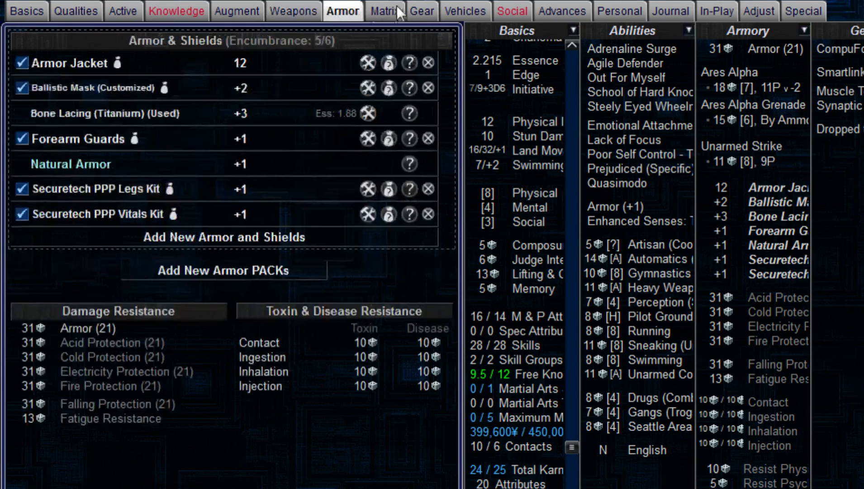
pyautogui.click(513, 12)
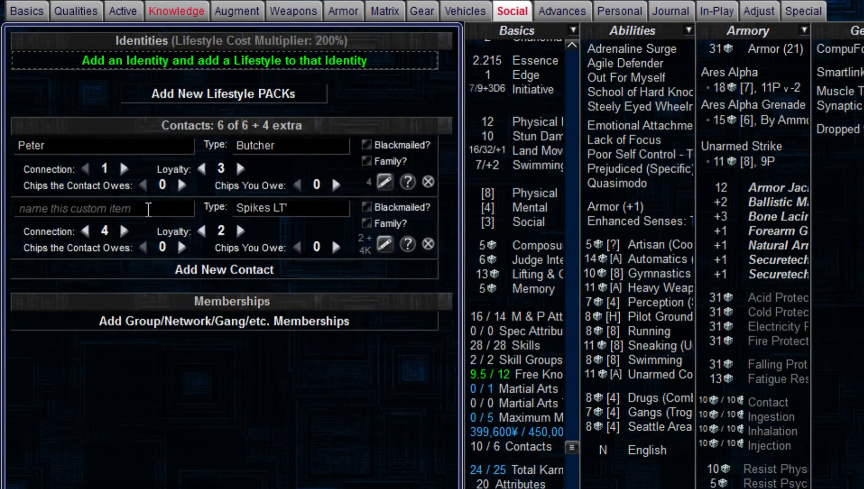
pyautogui.click(147, 207)
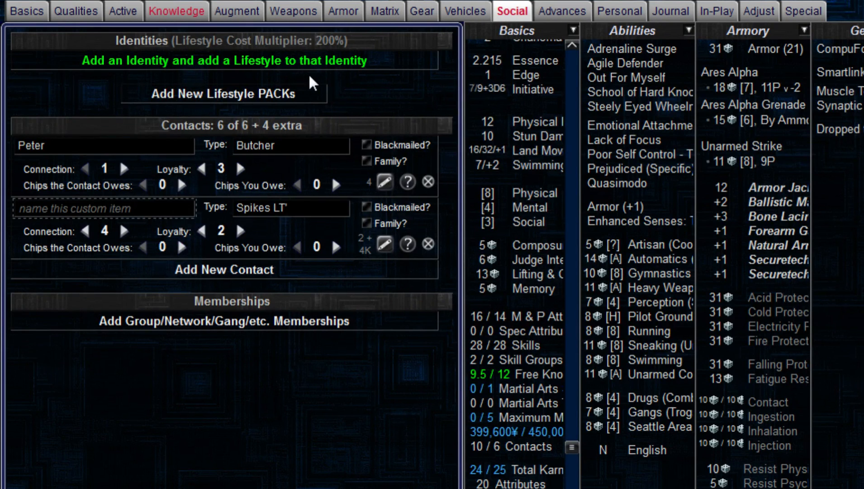